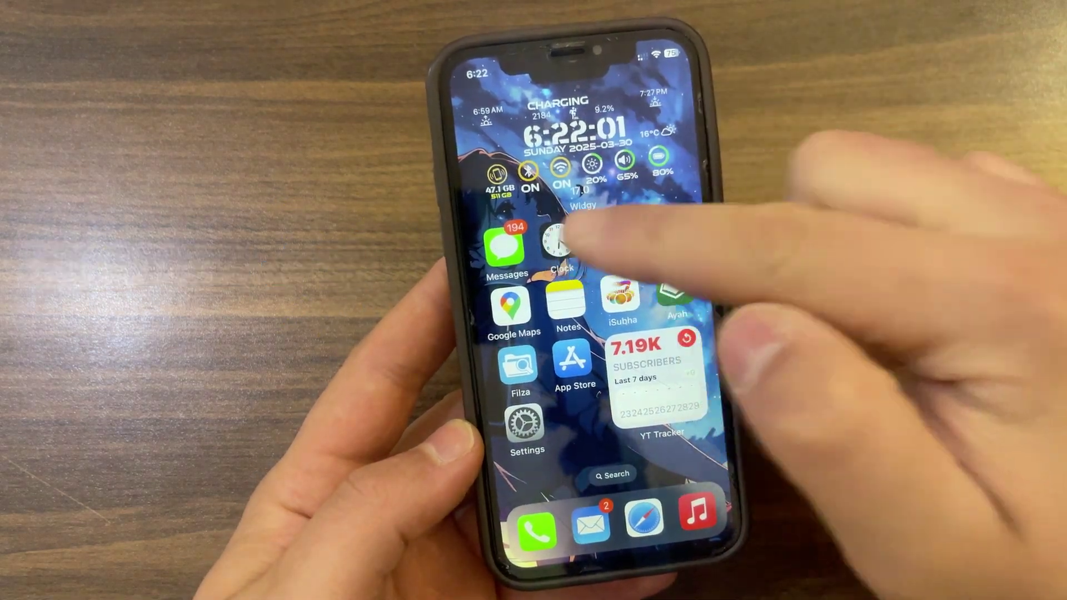
Look through the Clock timers, the quick settings, and the full-screen music player.
left_click(545, 243)
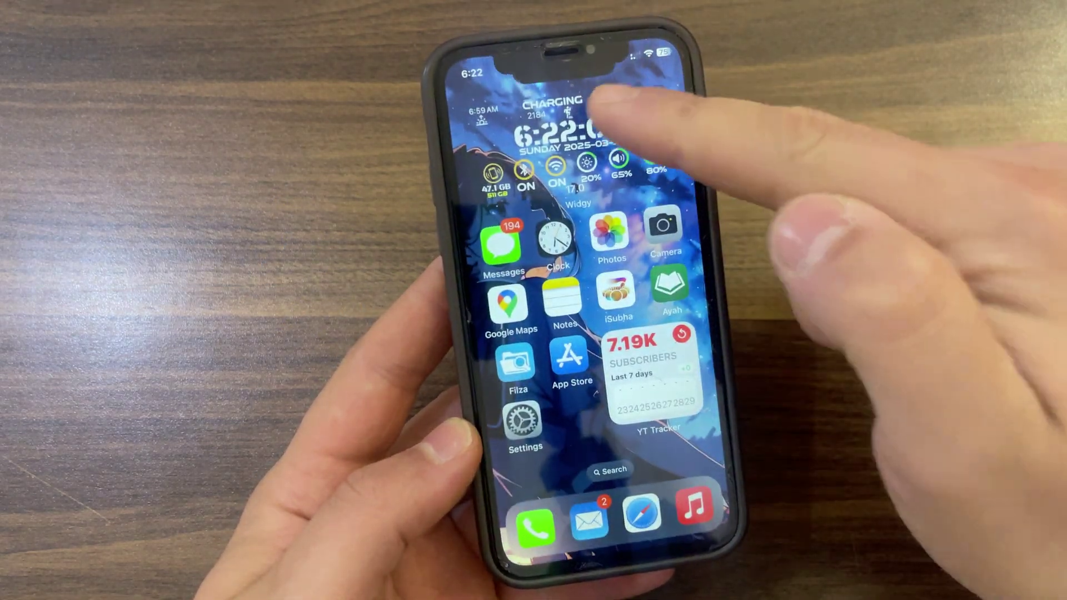
left_click_drag(581, 64, 589, 128)
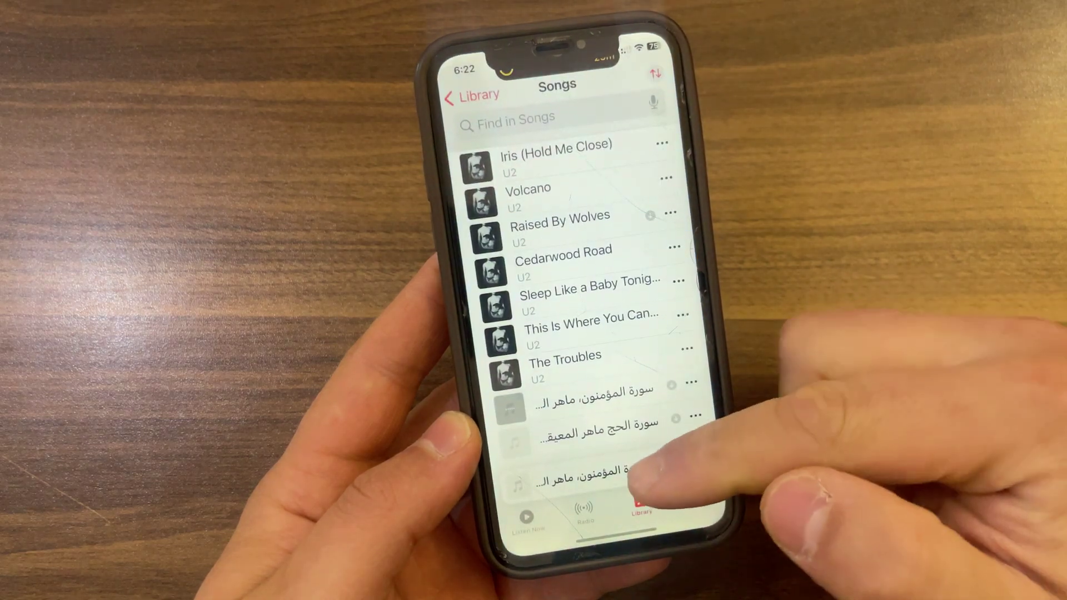
left_click(595, 451)
left_click_drag(597, 367, 678, 489)
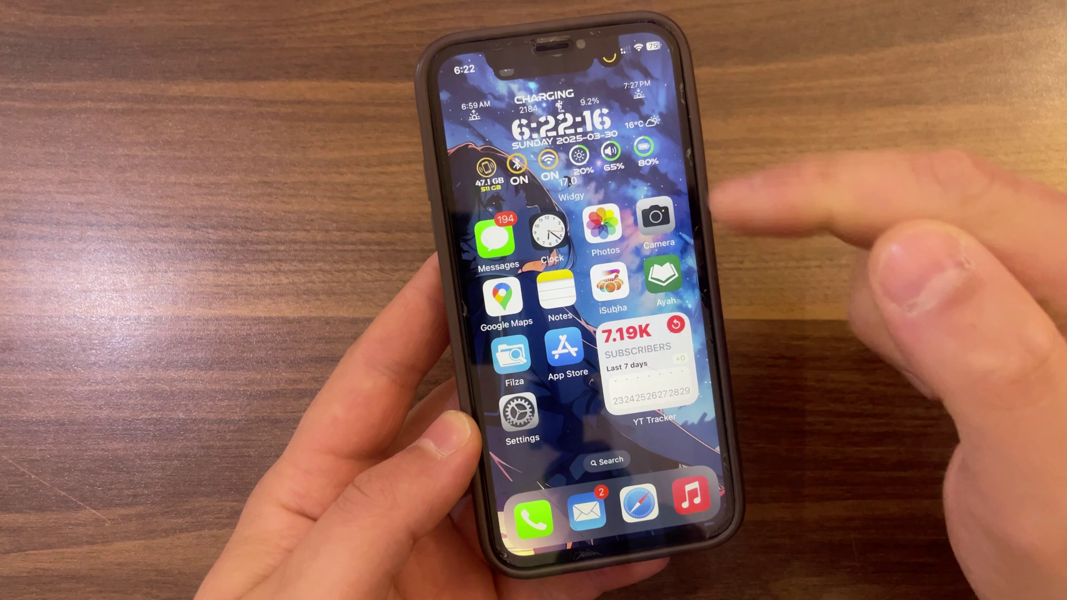
Check the now-playing and running-timer activities, then return home and view recent apps.
left_click(547, 55)
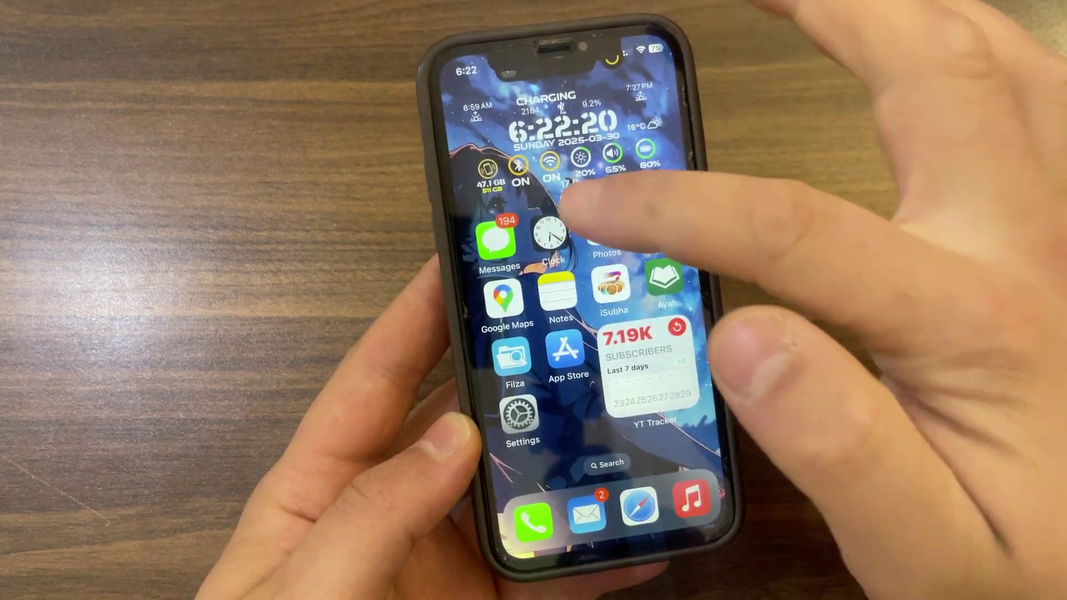
left_click(551, 236)
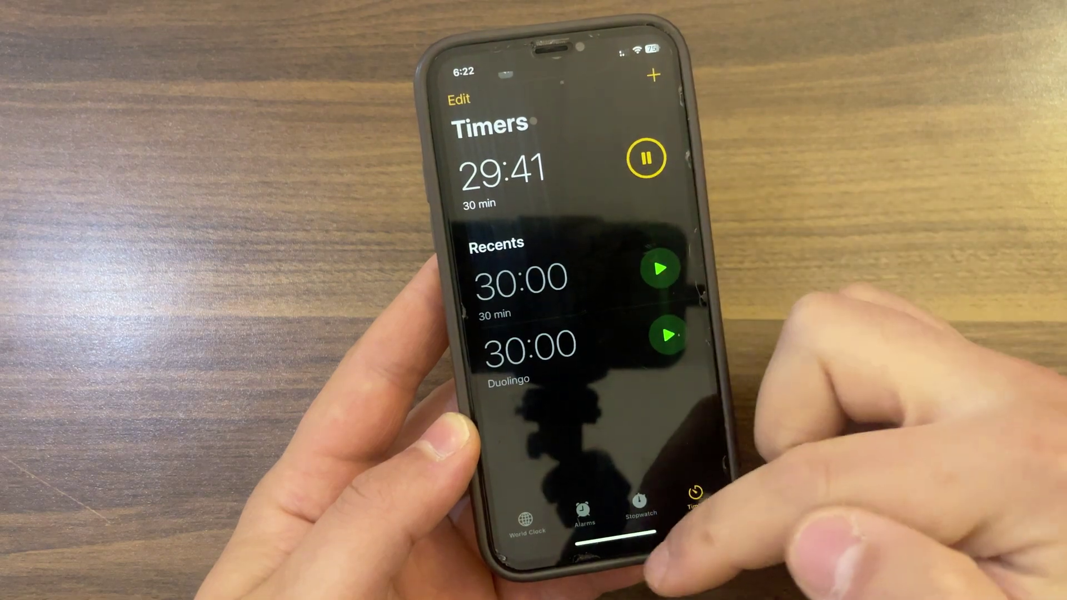
left_click_drag(639, 551, 623, 390)
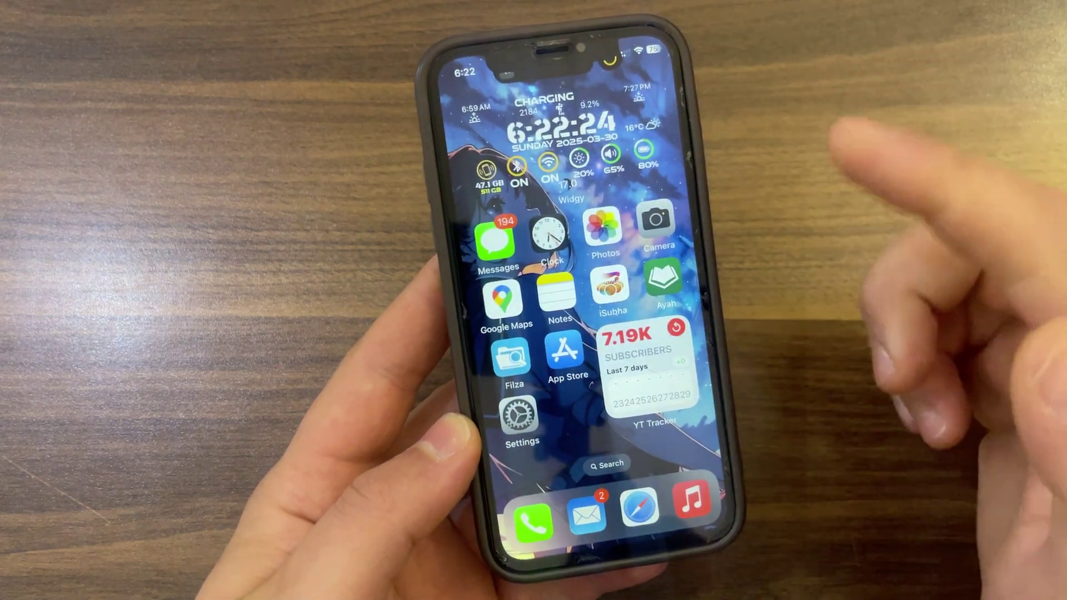
left_click_drag(617, 556, 612, 361)
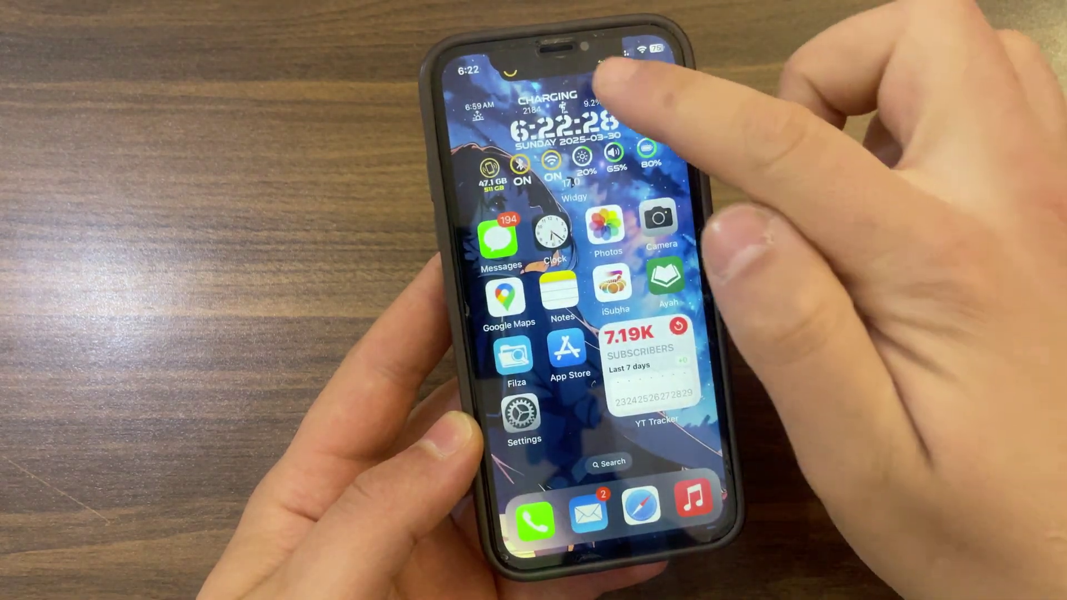
Pause the 30 min timer from its live activity and dismiss the activity.
left_click(581, 58)
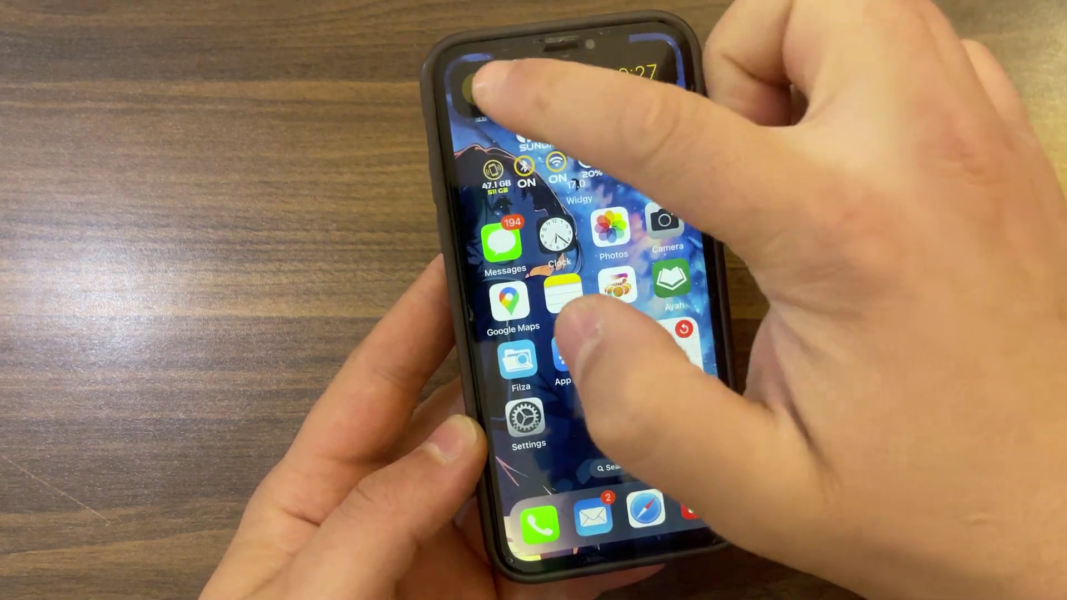
left_click(473, 89)
left_click(515, 85)
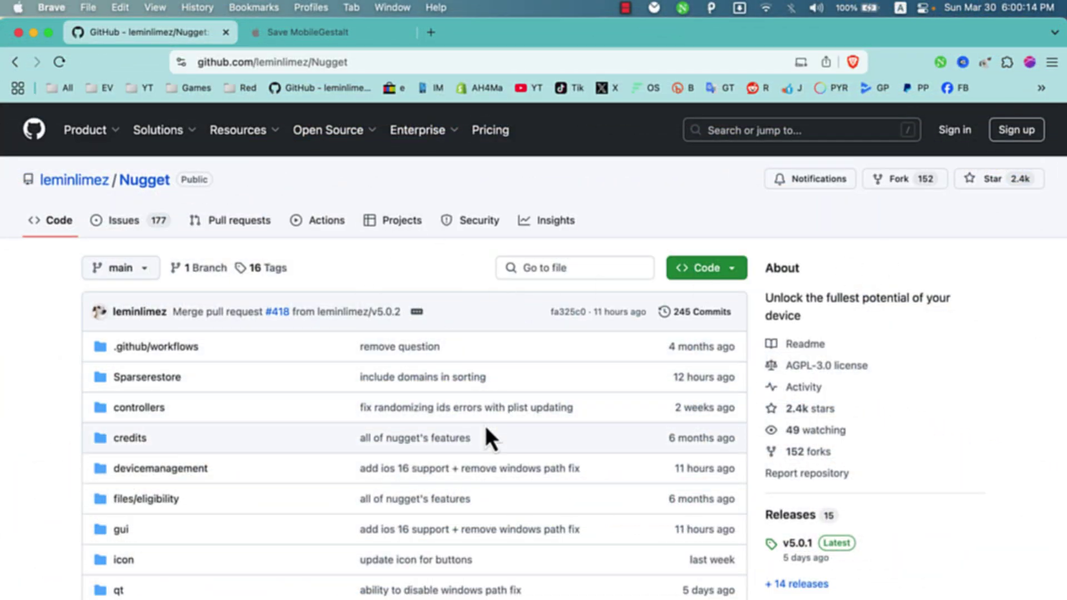
Scroll into the Nugget README and highlight its opening tagline.
scroll(360, 456, "down", 10)
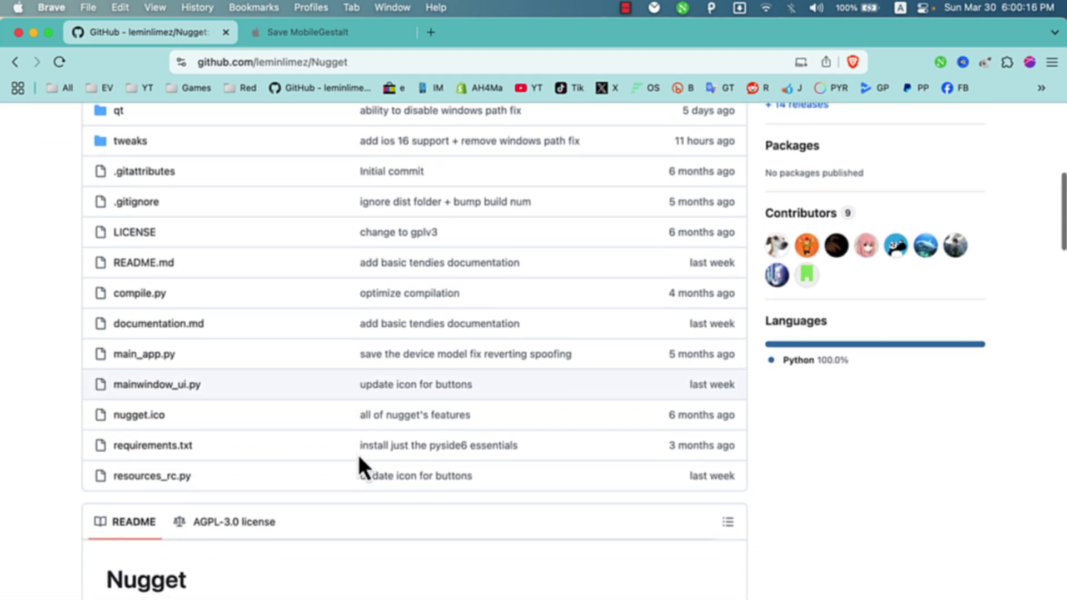
scroll(329, 311, "down", 5)
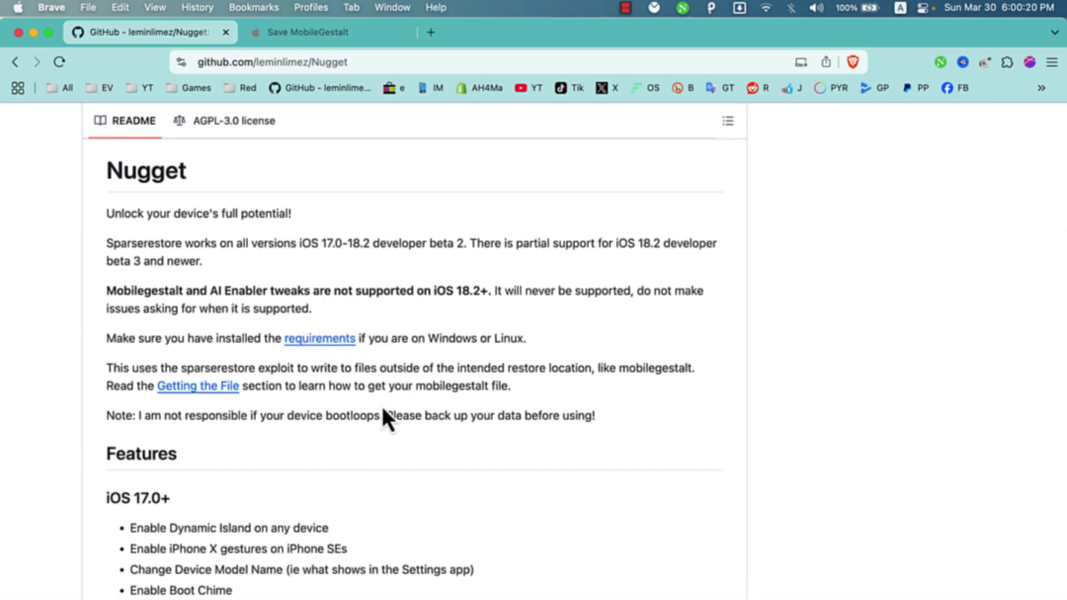
scroll(352, 409, "down", 1)
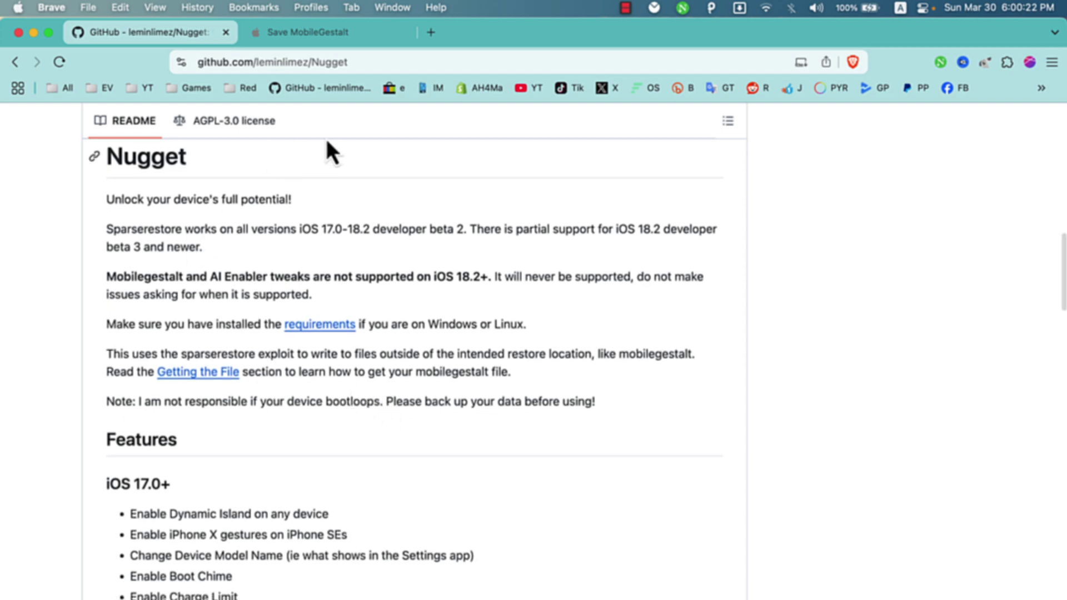
triple_click(226, 199)
left_click(293, 265)
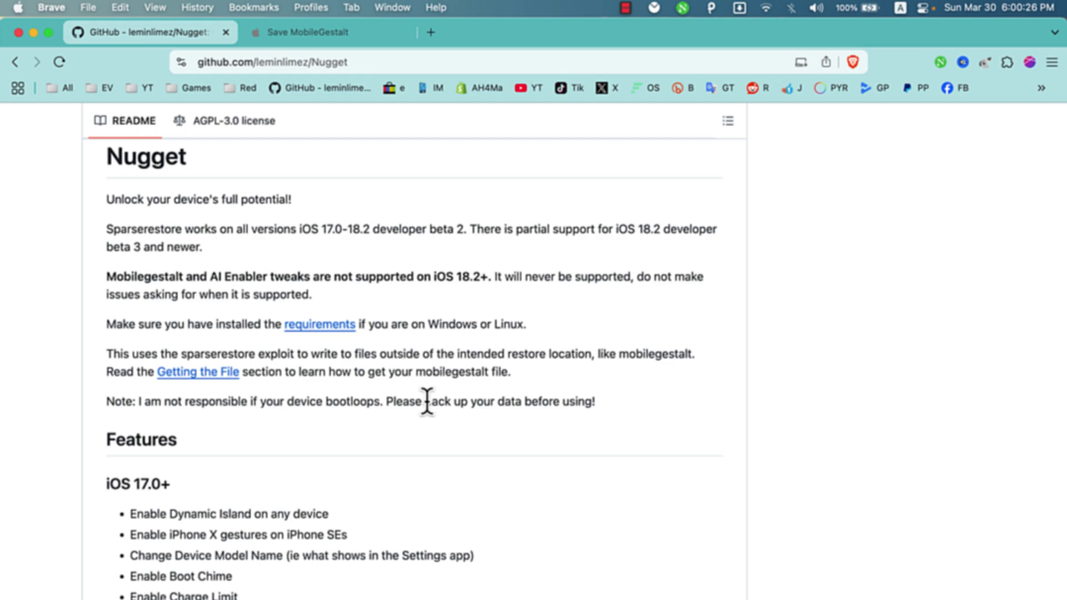
Scroll to the features list and highlight 'Enable Dynamic Island on any device'.
scroll(427, 401, "down", 3)
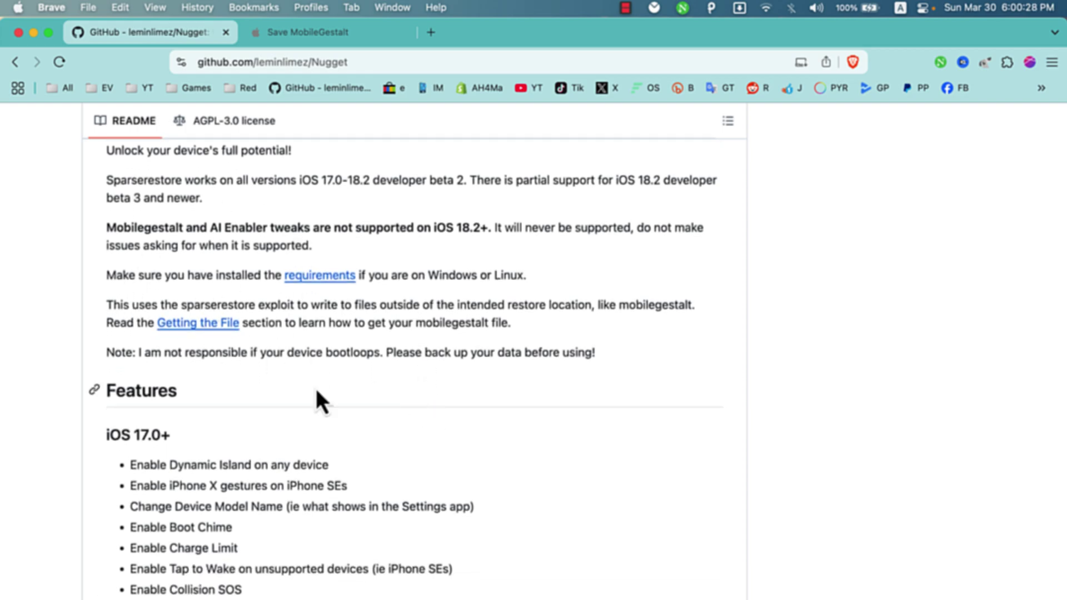
scroll(315, 388, "down", 4)
scroll(238, 369, "down", 5)
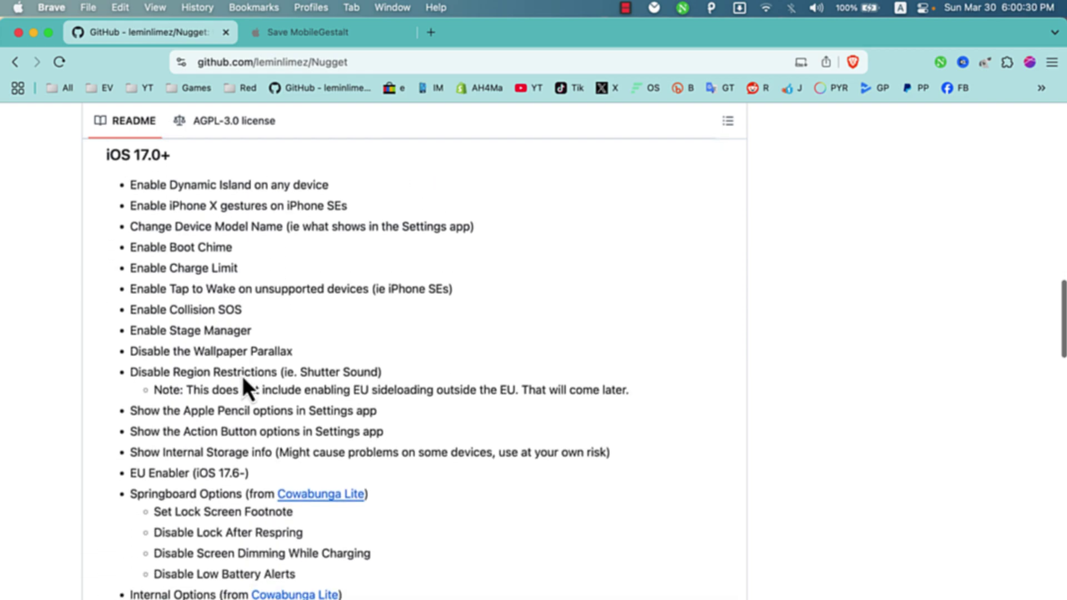
triple_click(239, 188)
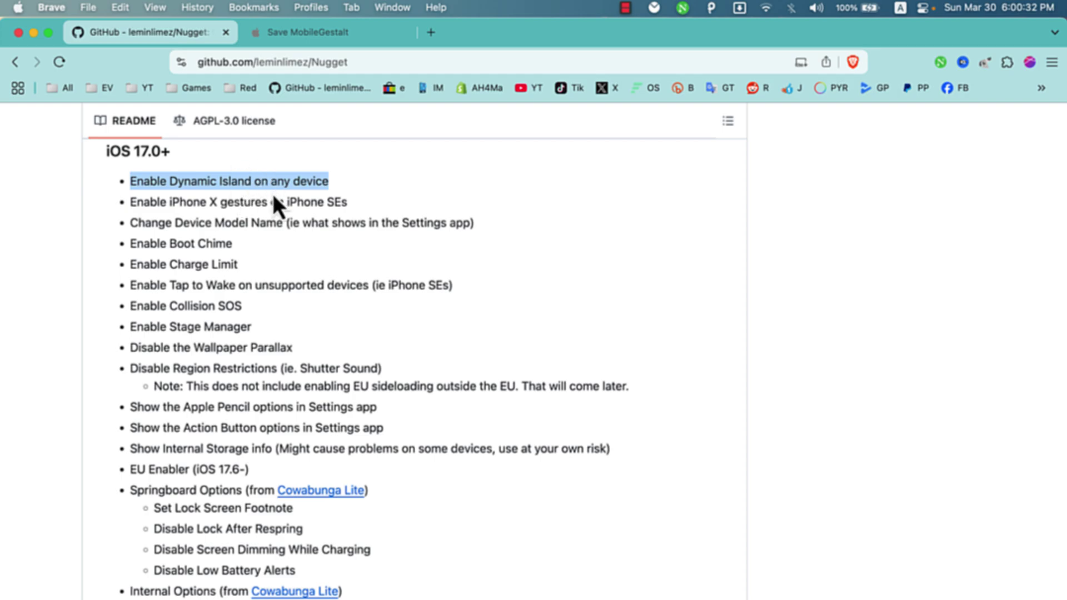
left_click(274, 198)
Scroll further down the README and back up through the repository page.
scroll(251, 232, "down", 2)
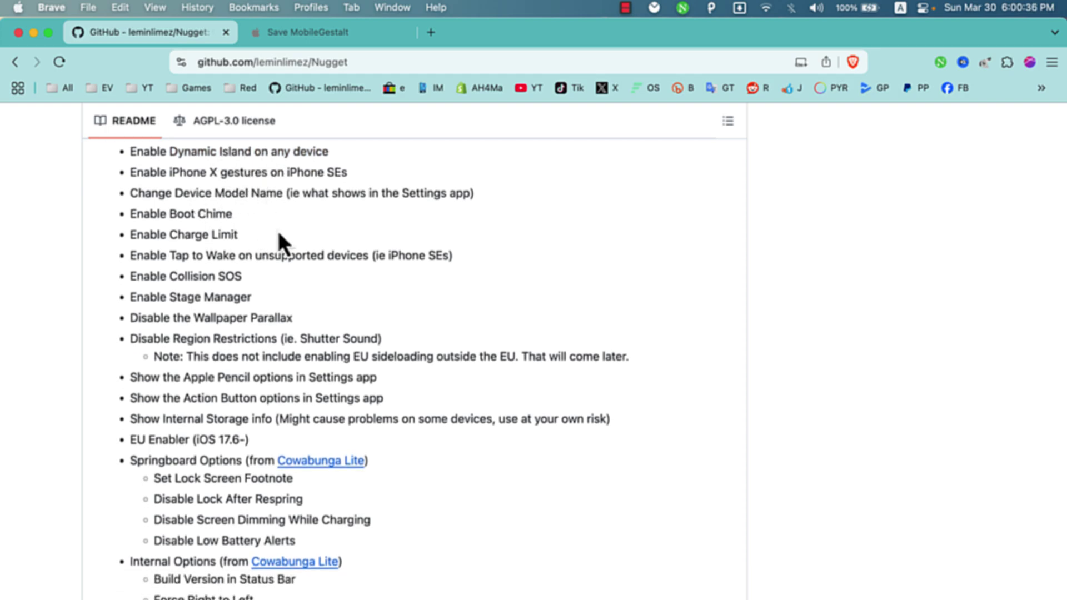
scroll(281, 243, "down", 1)
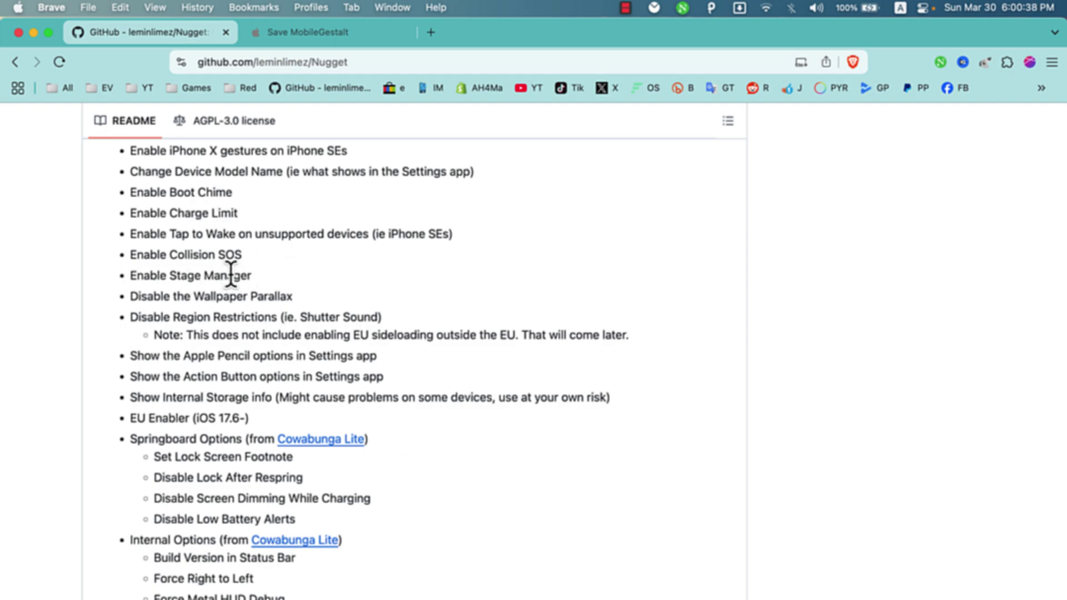
scroll(231, 274, "down", 20)
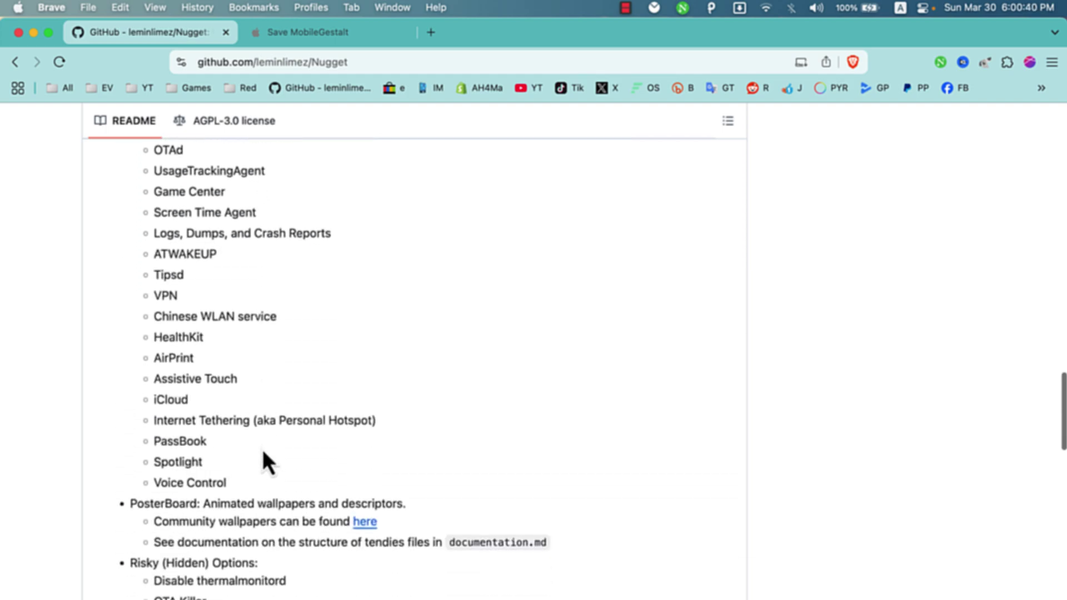
scroll(263, 451, "down", 20)
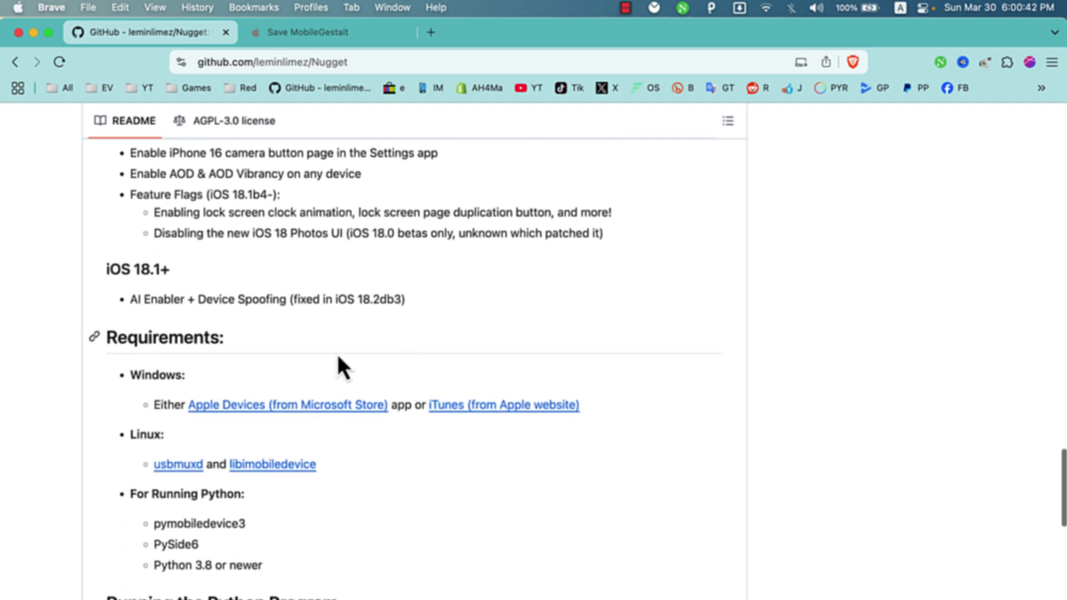
scroll(338, 357, "down", 20)
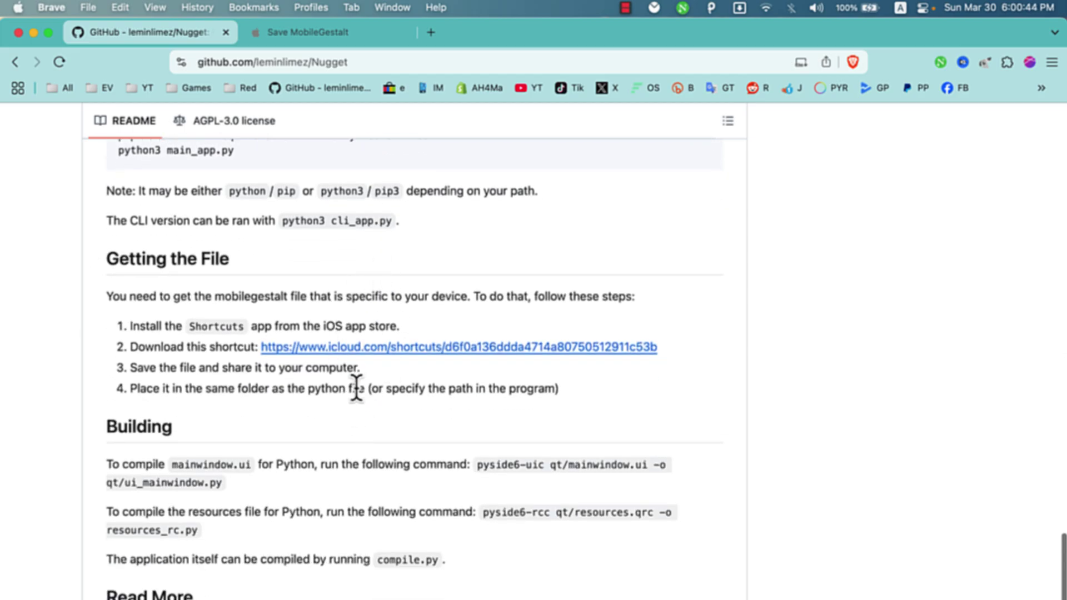
scroll(393, 351, "down", 16)
scroll(412, 303, "up", 20)
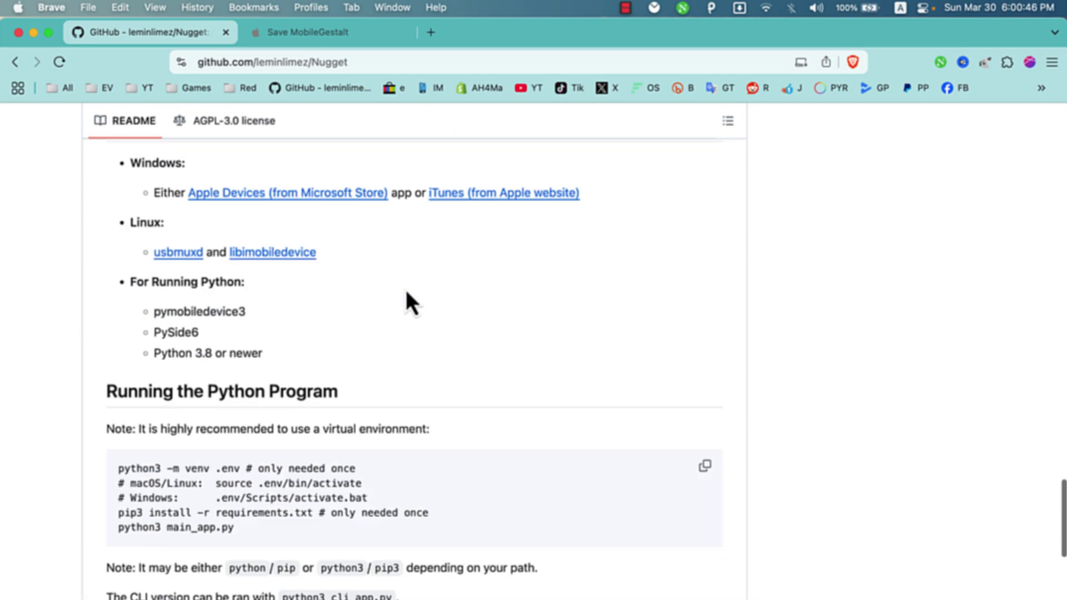
scroll(407, 293, "up", 20)
scroll(407, 293, "down", 15)
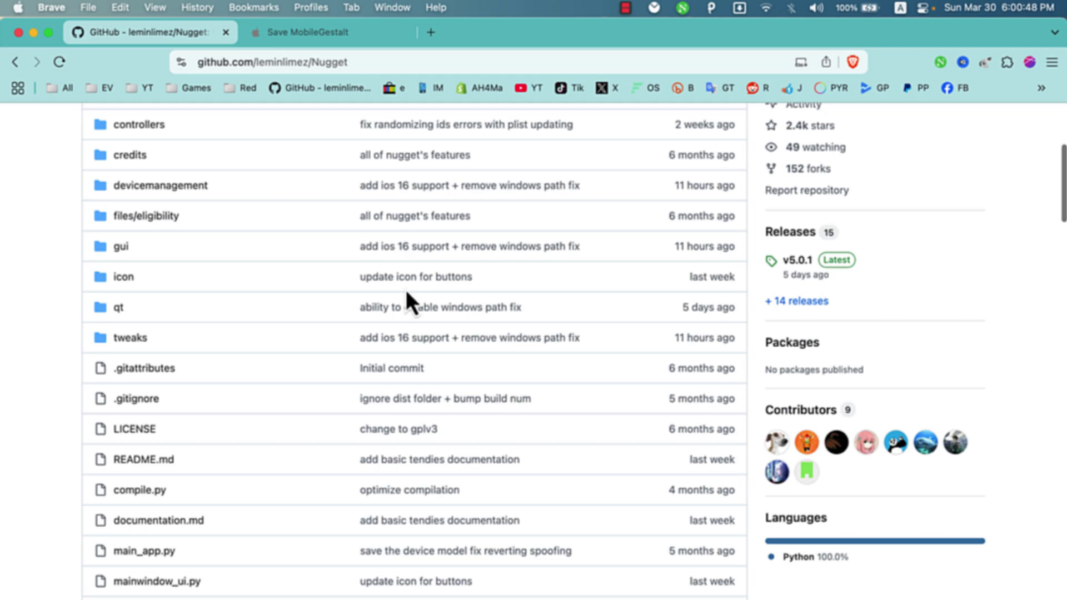
scroll(410, 302, "up", 8)
scroll(405, 300, "down", 8)
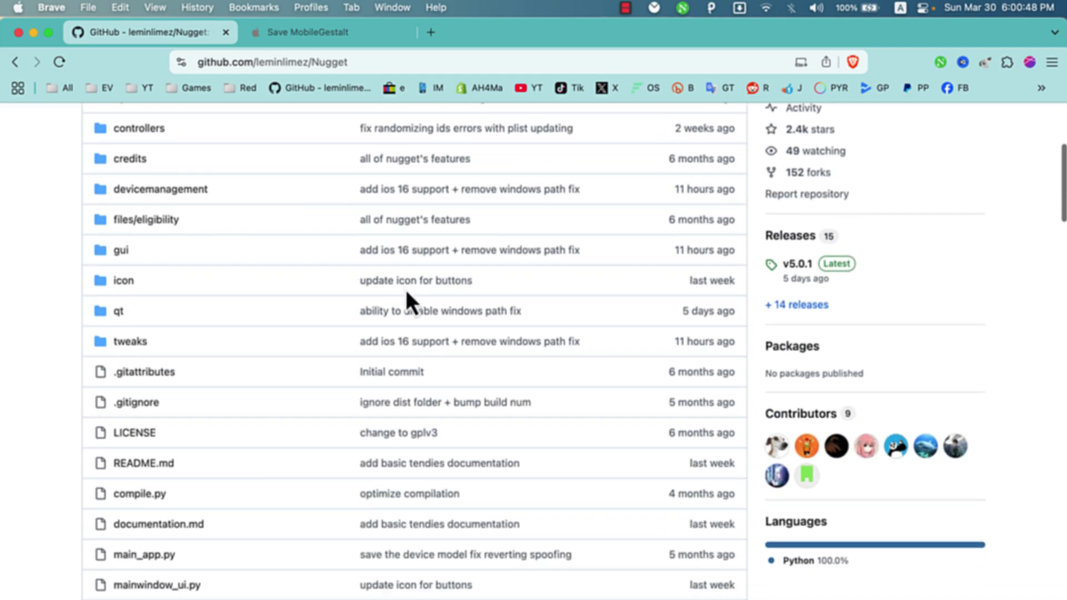
scroll(638, 286, "up", 5)
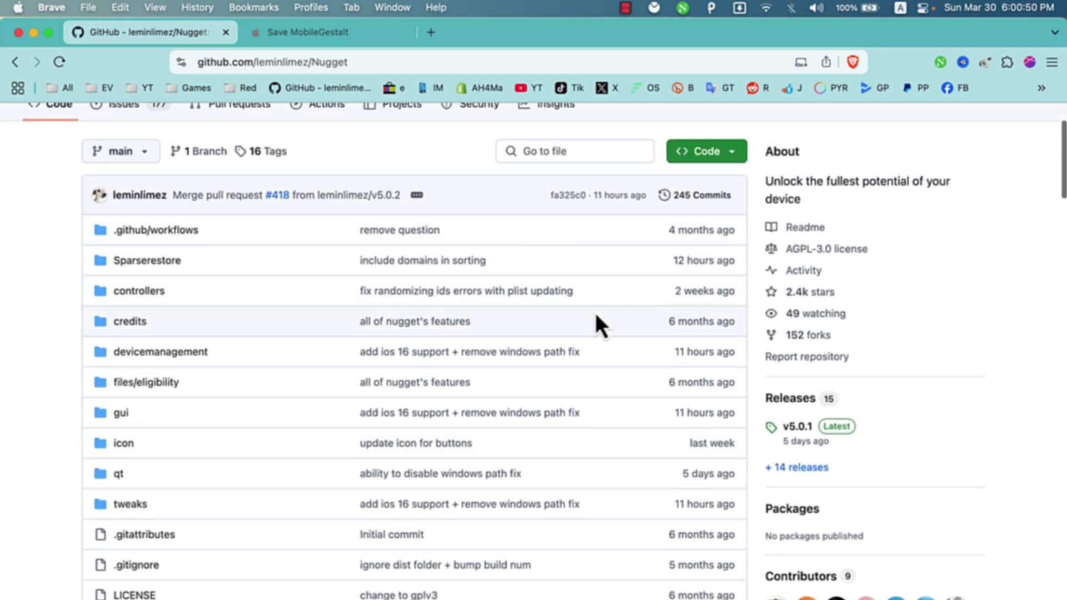
left_click(790, 396)
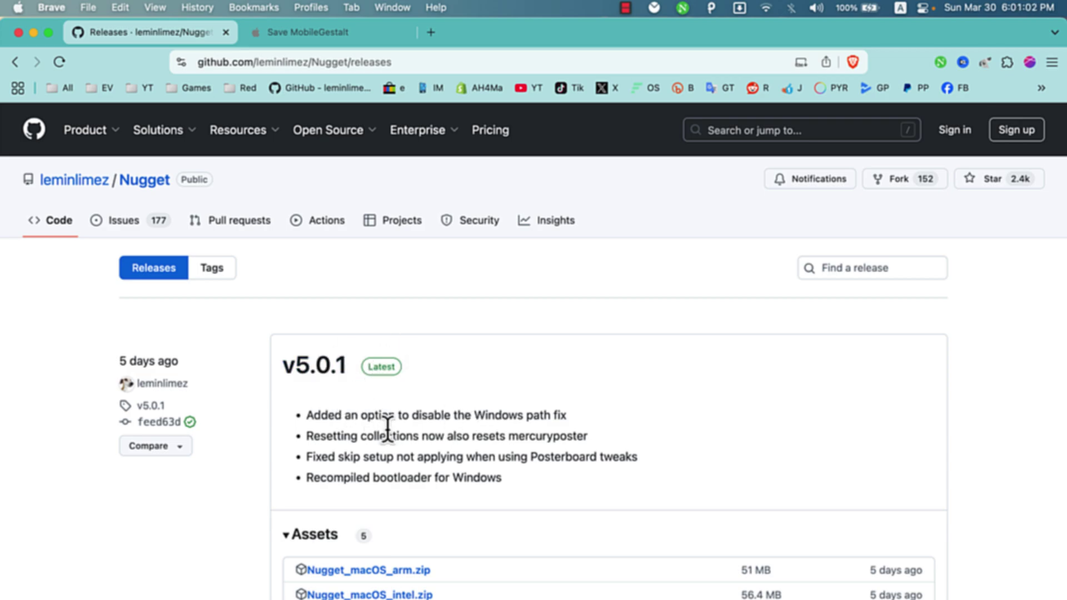
scroll(387, 428, "down", 4)
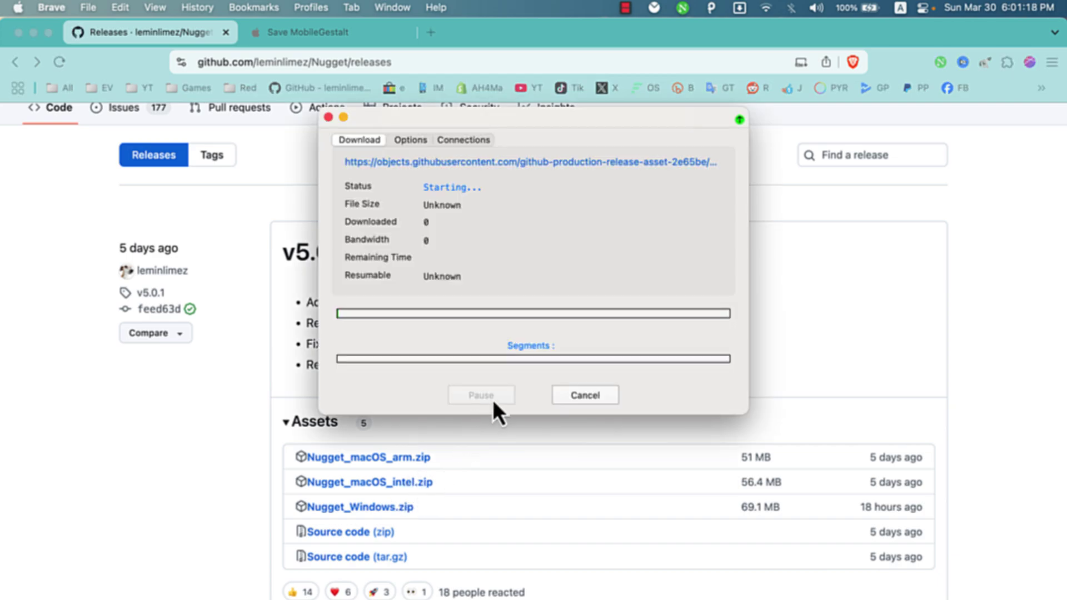
left_click(512, 393)
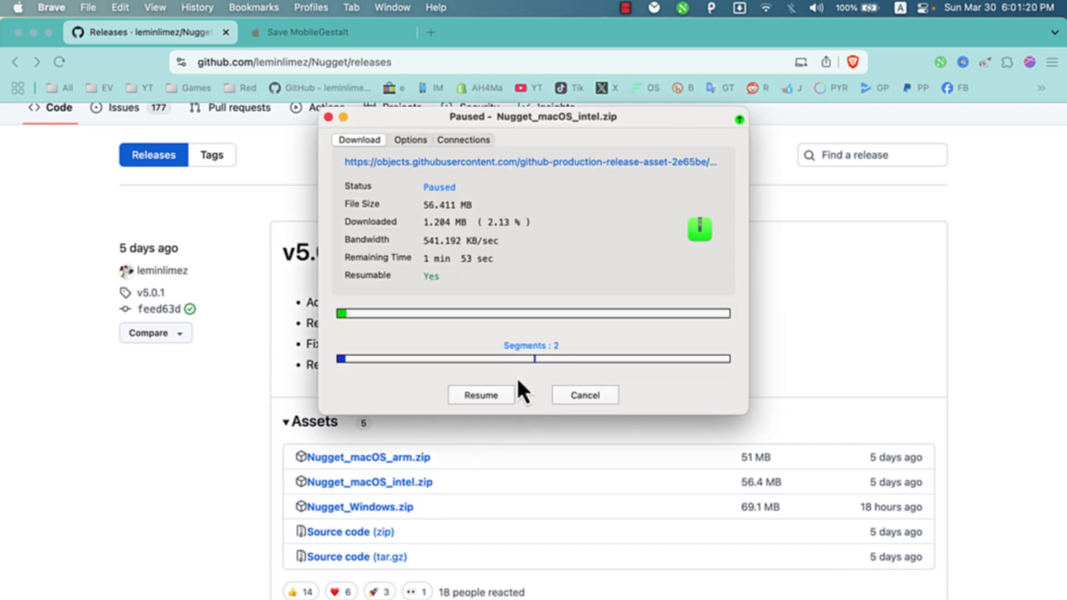
left_click(570, 395)
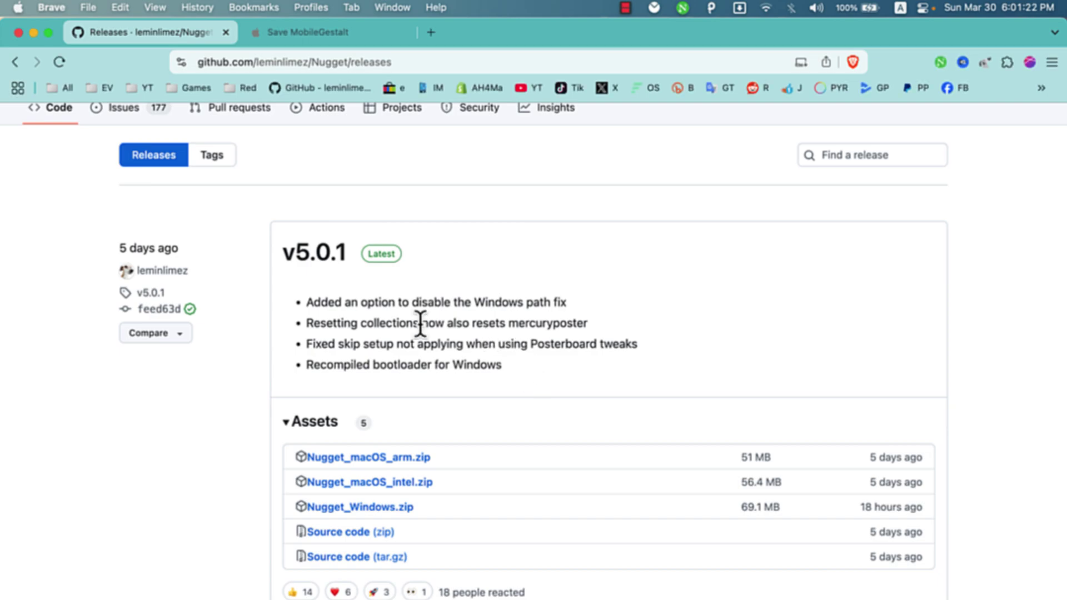
scroll(432, 238, "up", 3)
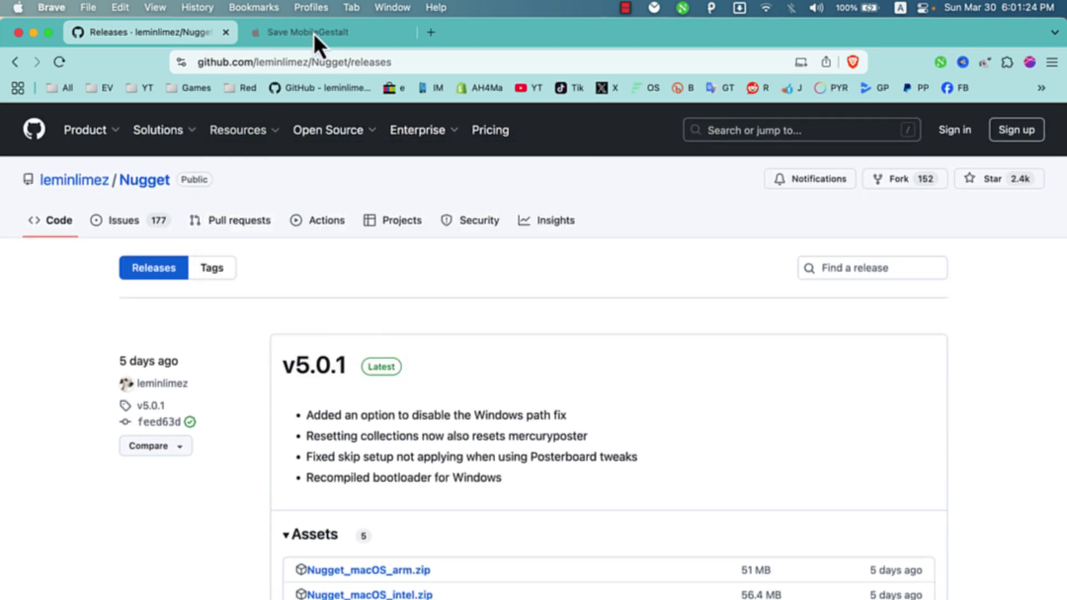
Switch to the browser tab showing the Save MobileGestalt shortcut.
left_click(327, 33)
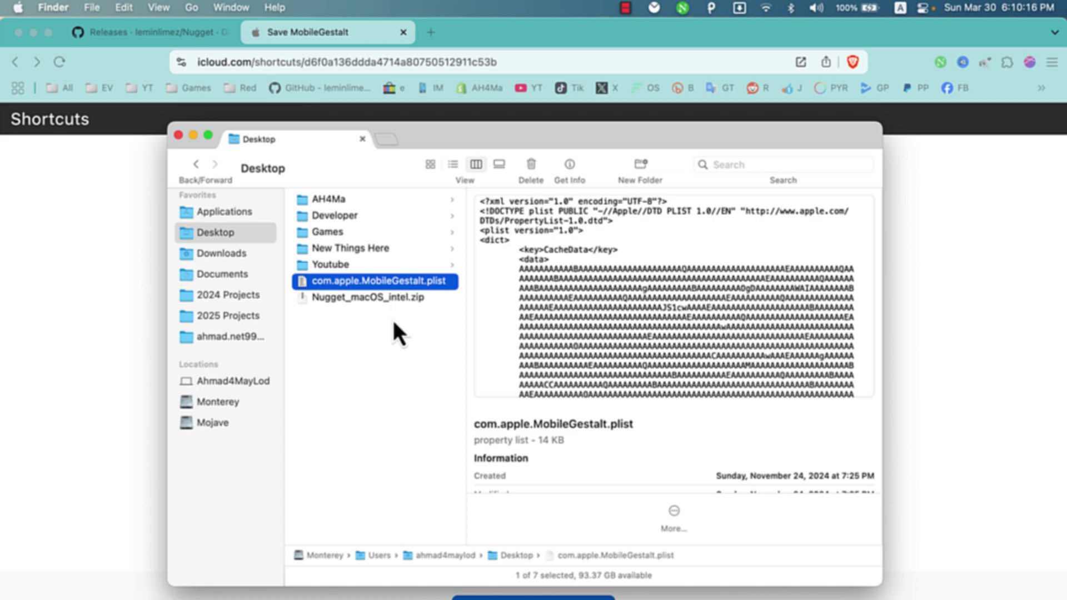
Extract Nugget_macOS_intel.zip on the Desktop.
left_click(389, 298)
left_click(19, 32)
left_click(386, 333)
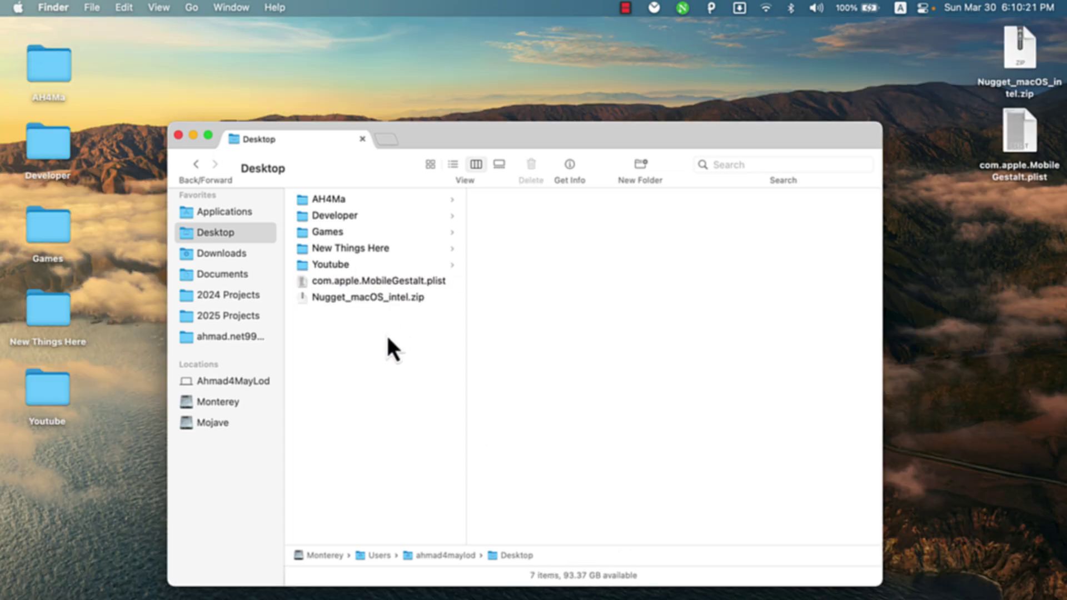
left_click(374, 299)
double_click(365, 303)
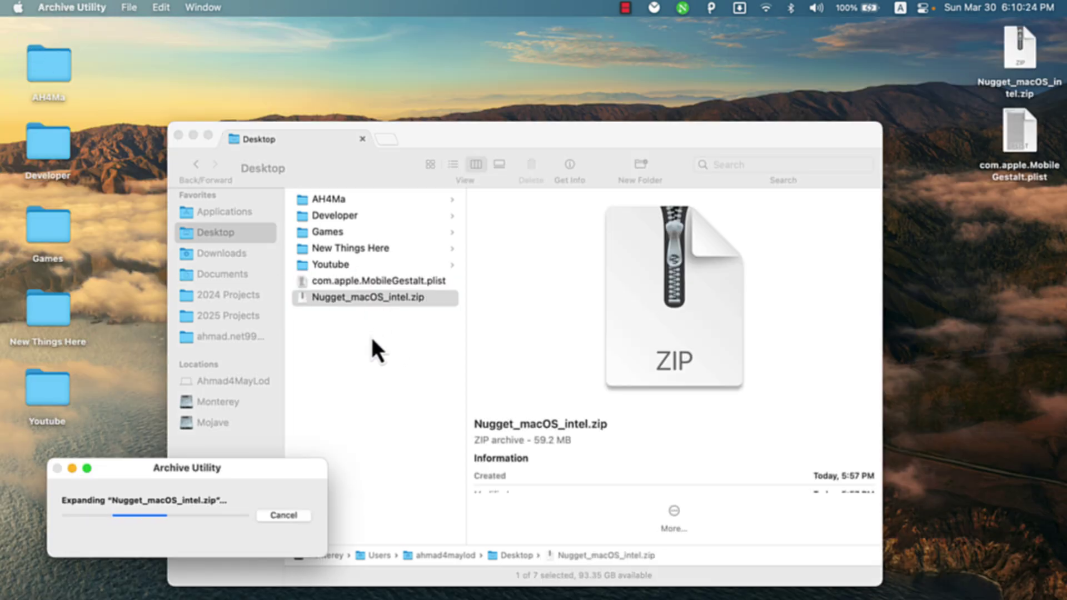
Move Nugget.app into Applications, replacing the older copy, and launch Nugget.
left_click_drag(346, 314, 255, 212)
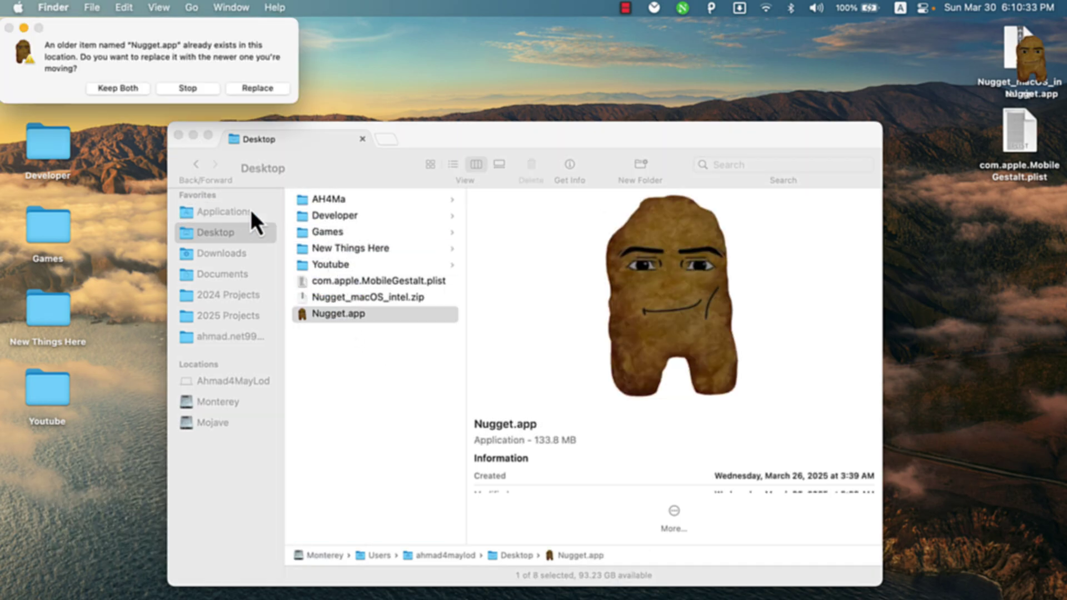
left_click(250, 92)
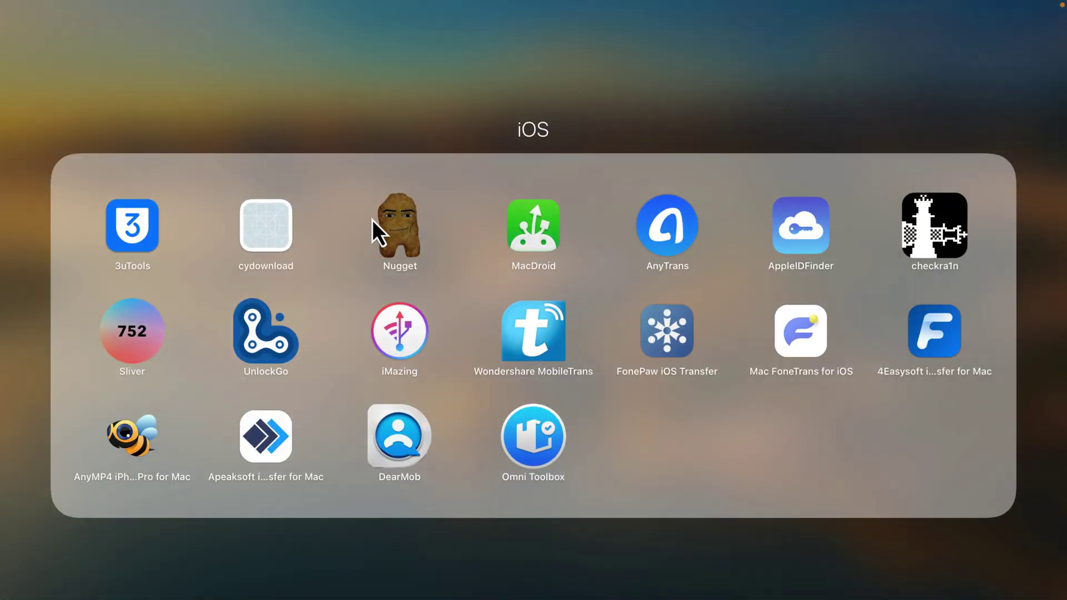
left_click(405, 207)
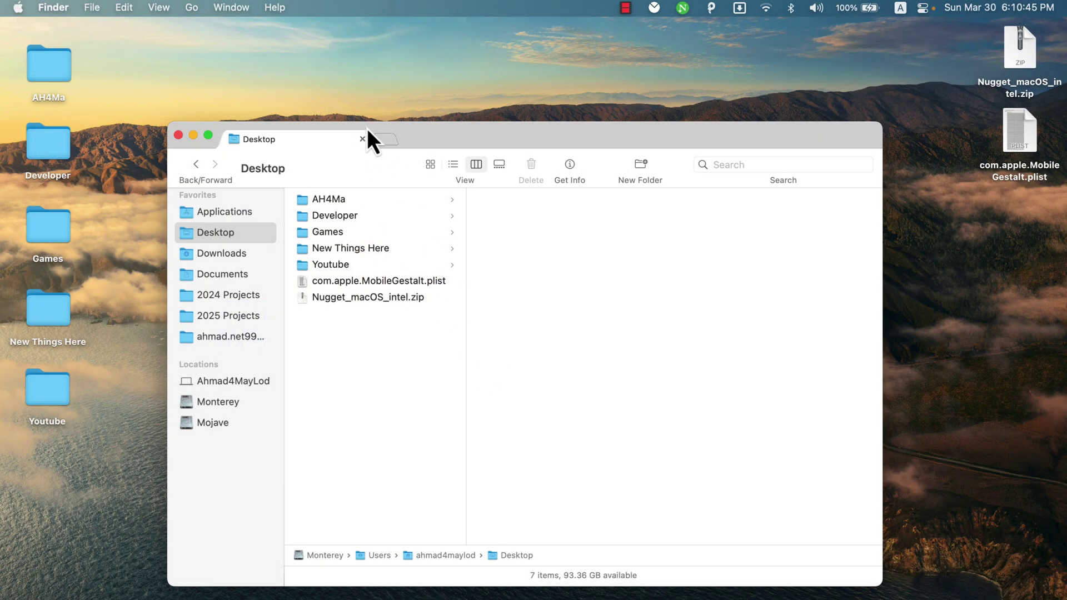
Close Finder and refresh Nugget so it detects the iPhone on iOS 17.0 (21A329).
left_click(364, 138)
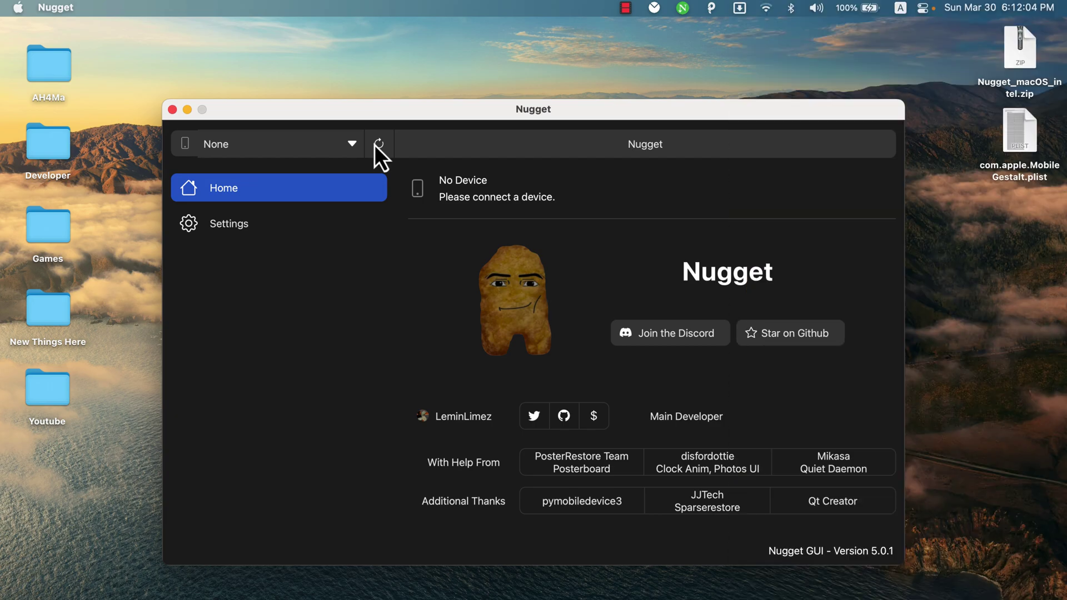
left_click(375, 146)
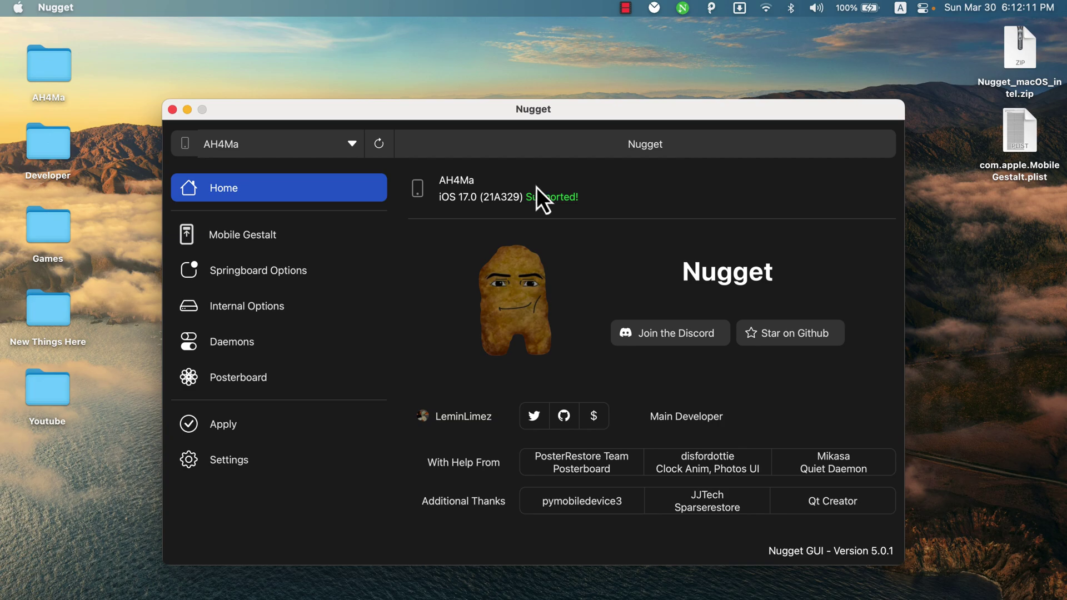
Choose com.apple.MobileGestalt.plist from the Desktop as Nugget's gestalt file.
left_click(242, 432)
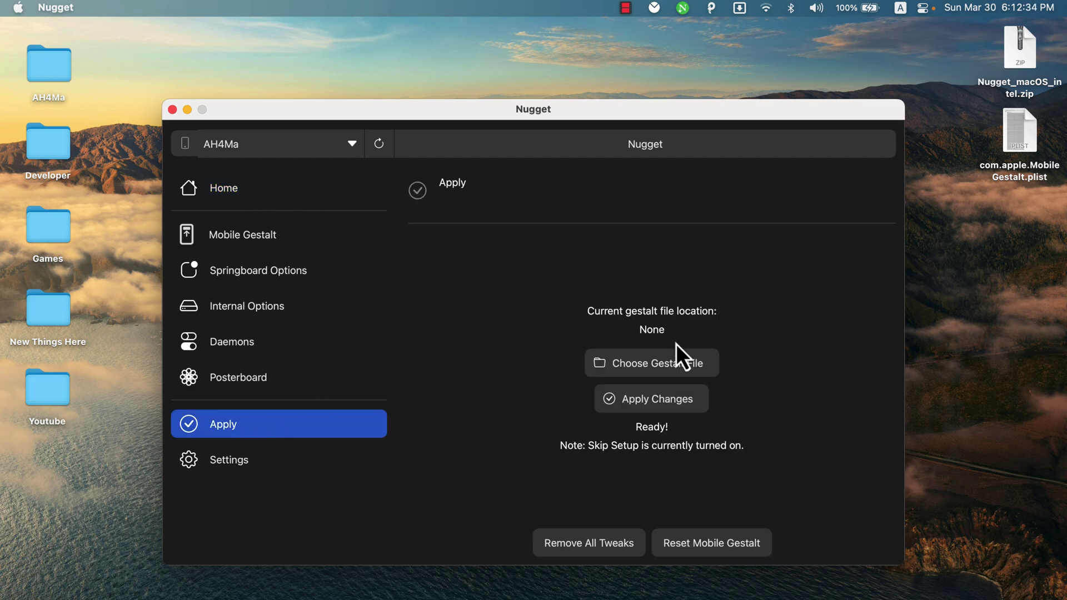
left_click(644, 369)
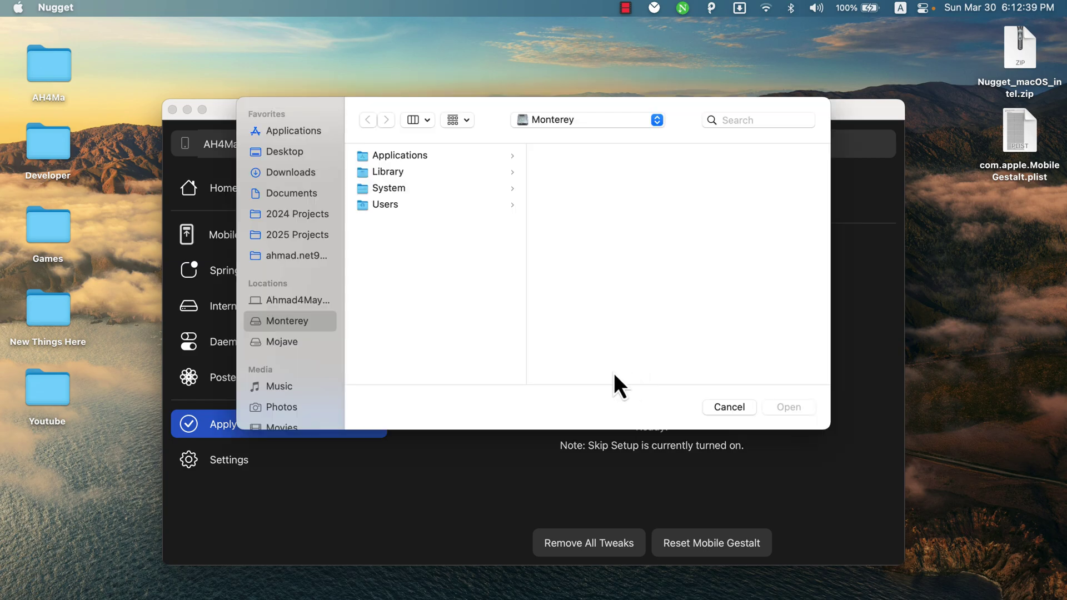
left_click(281, 152)
left_click(435, 238)
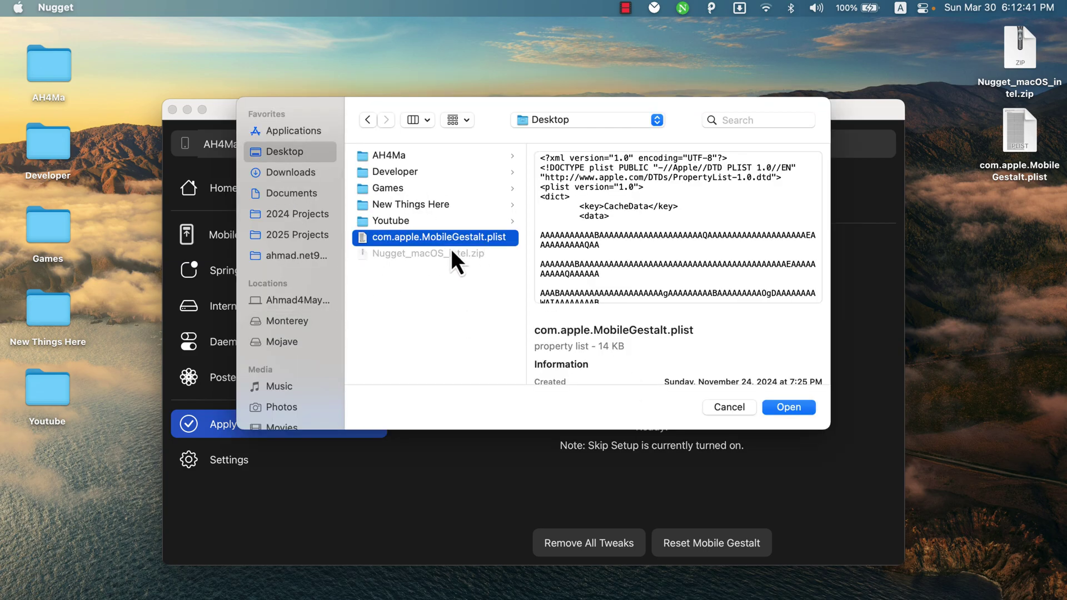
left_click(790, 410)
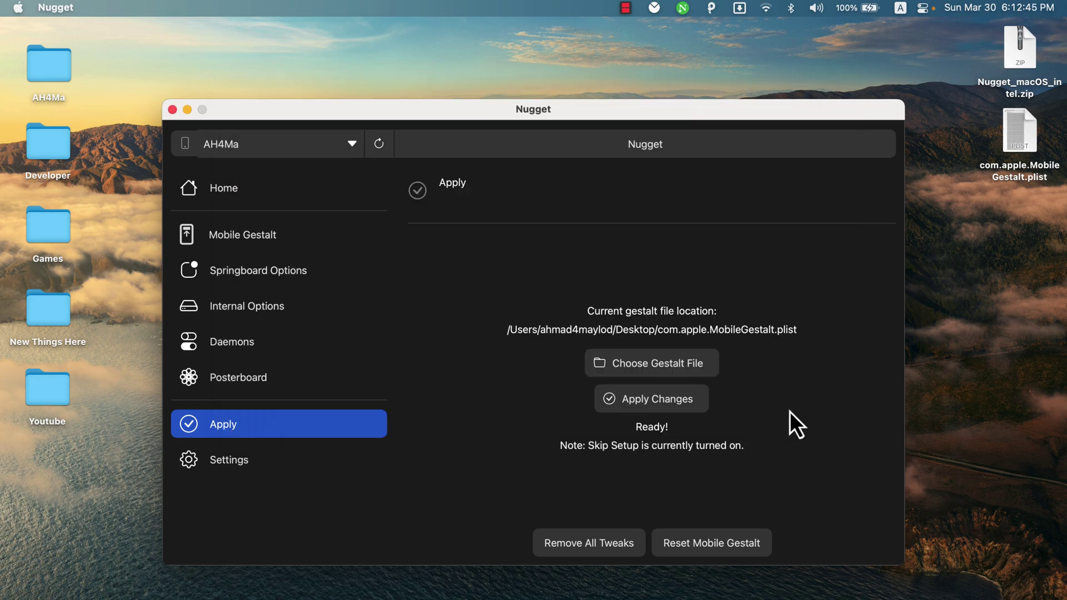
left_click(284, 240)
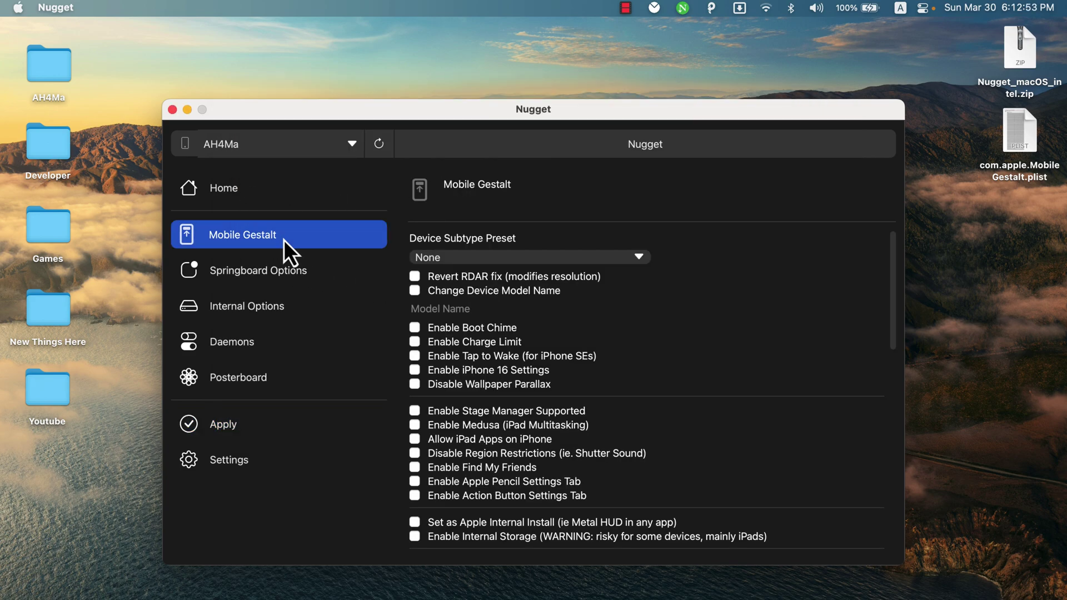
left_click(257, 281)
left_click(259, 338)
left_click(257, 372)
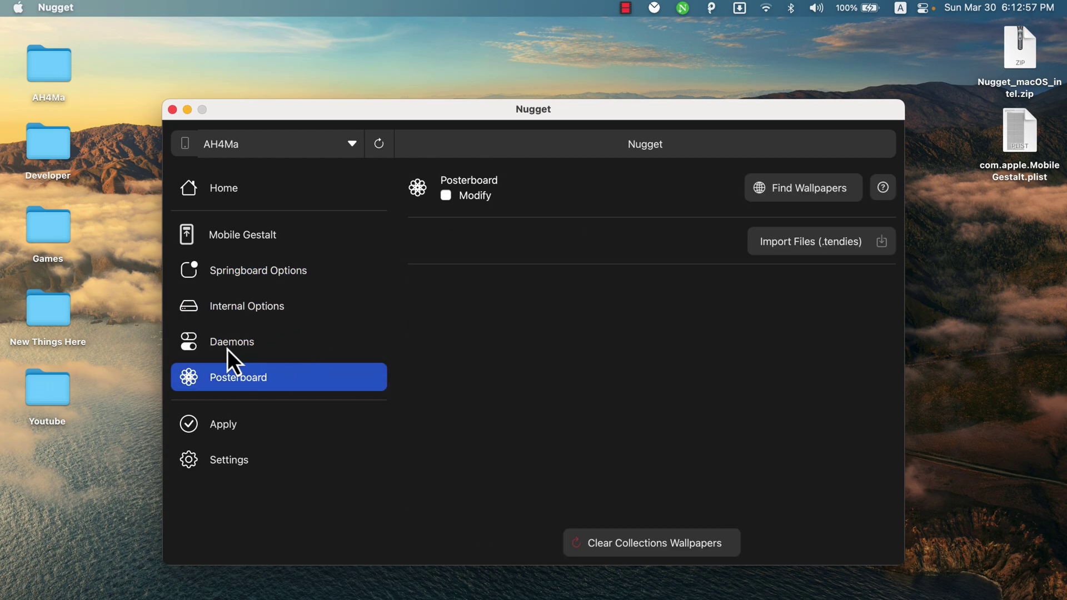
left_click(275, 242)
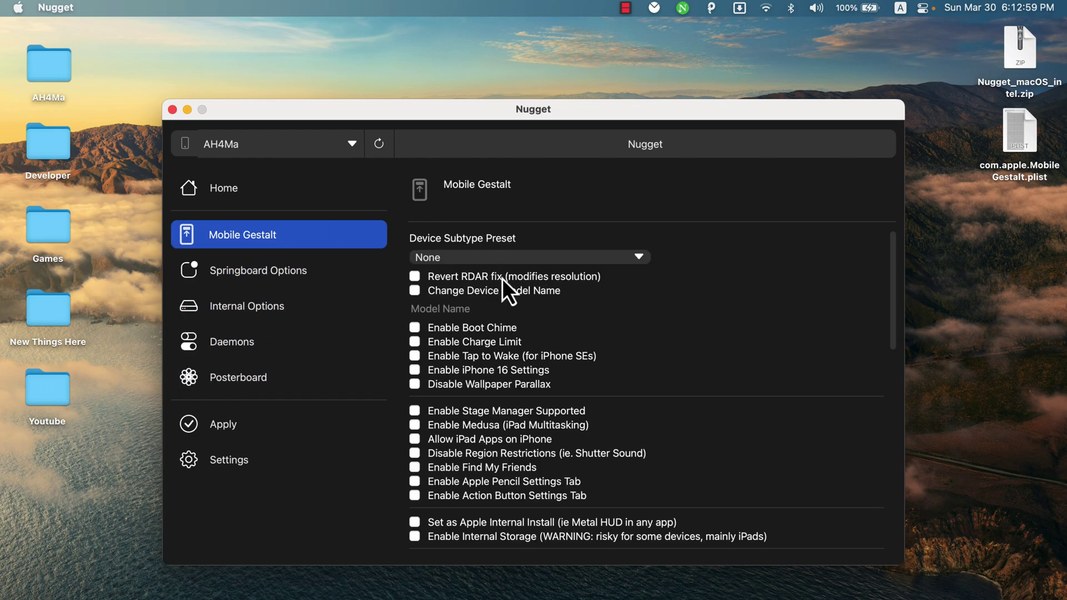
scroll(503, 279, "down", 3)
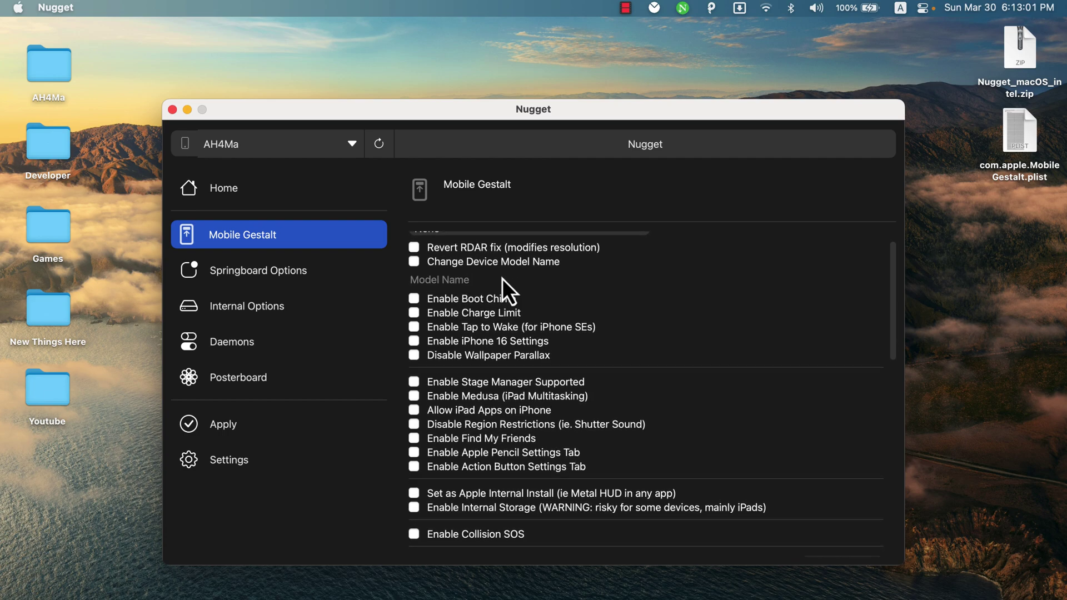
scroll(502, 279, "down", 3)
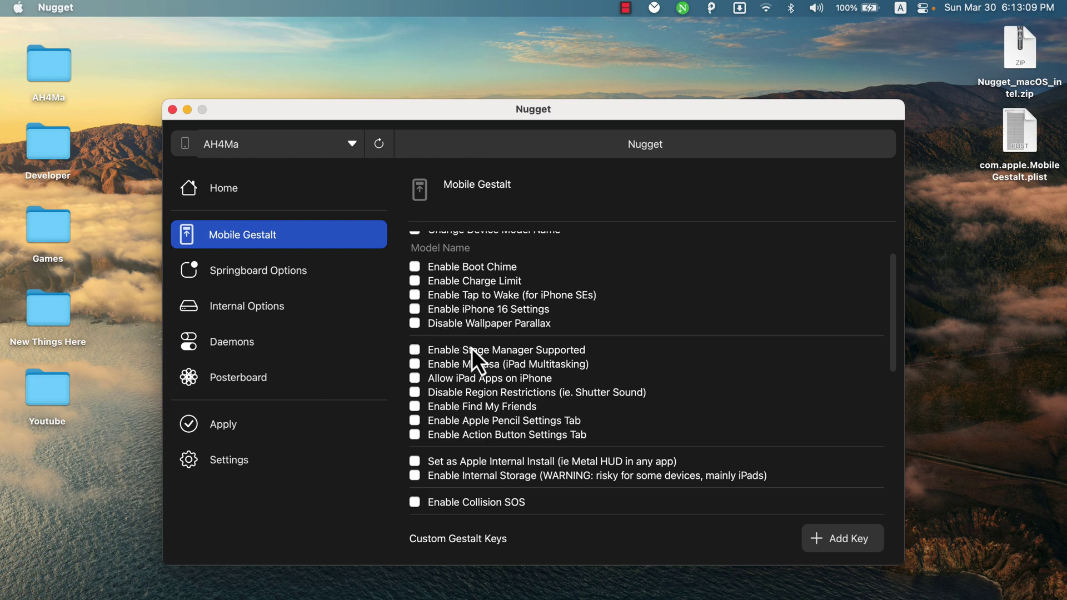
scroll(472, 349, "down", 3)
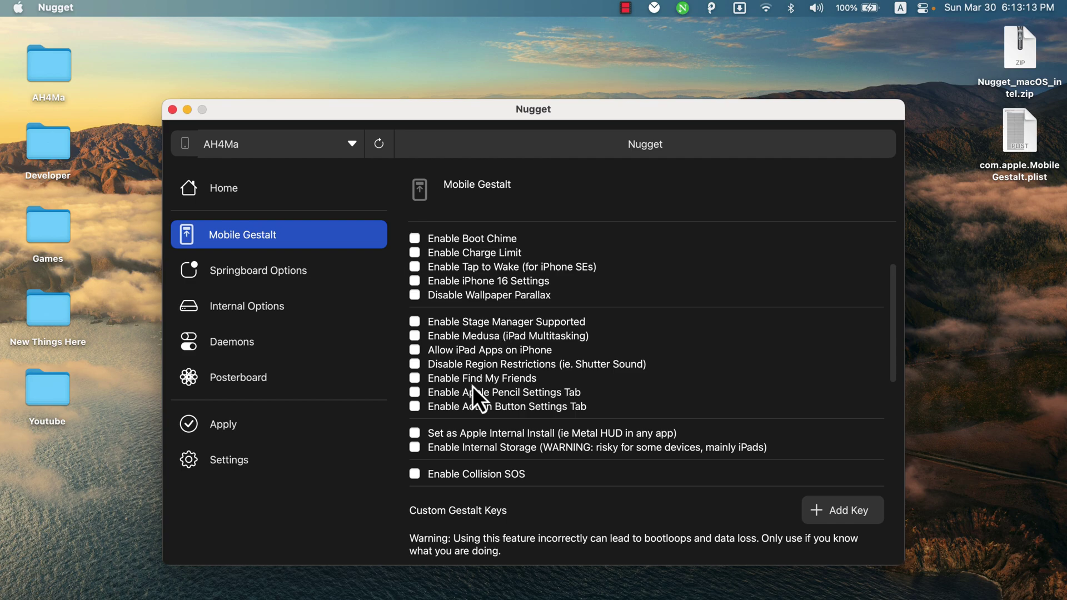
scroll(461, 431, "down", 3)
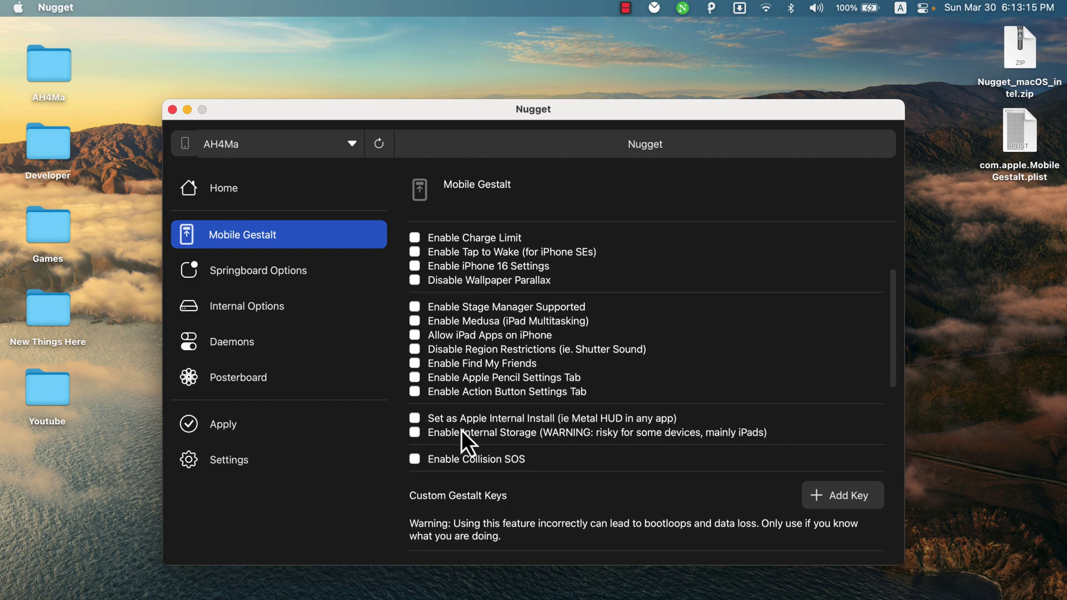
scroll(466, 333, "up", 5)
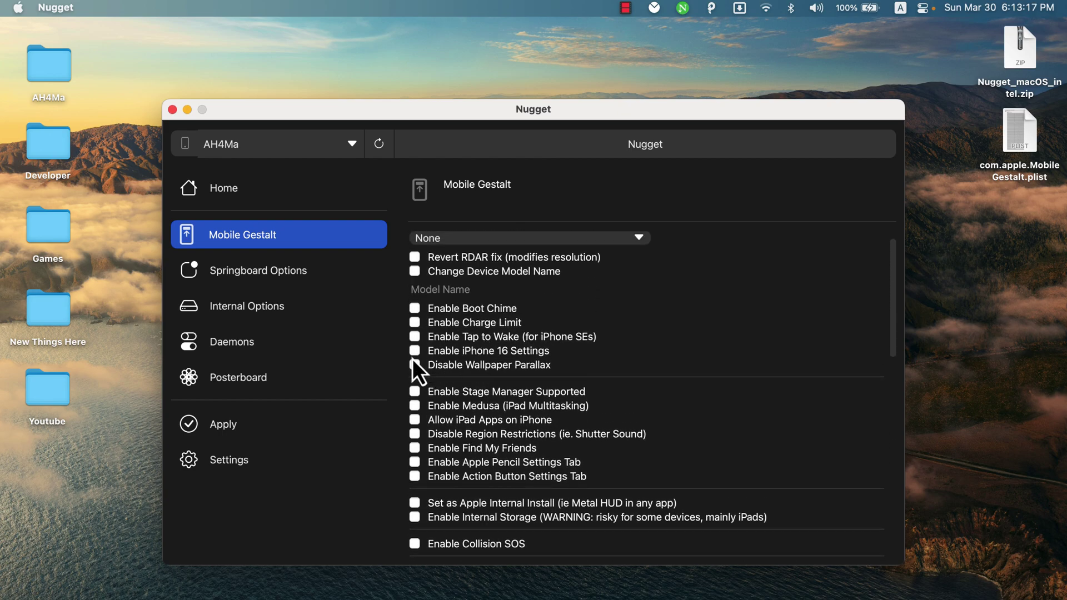
left_click(302, 274)
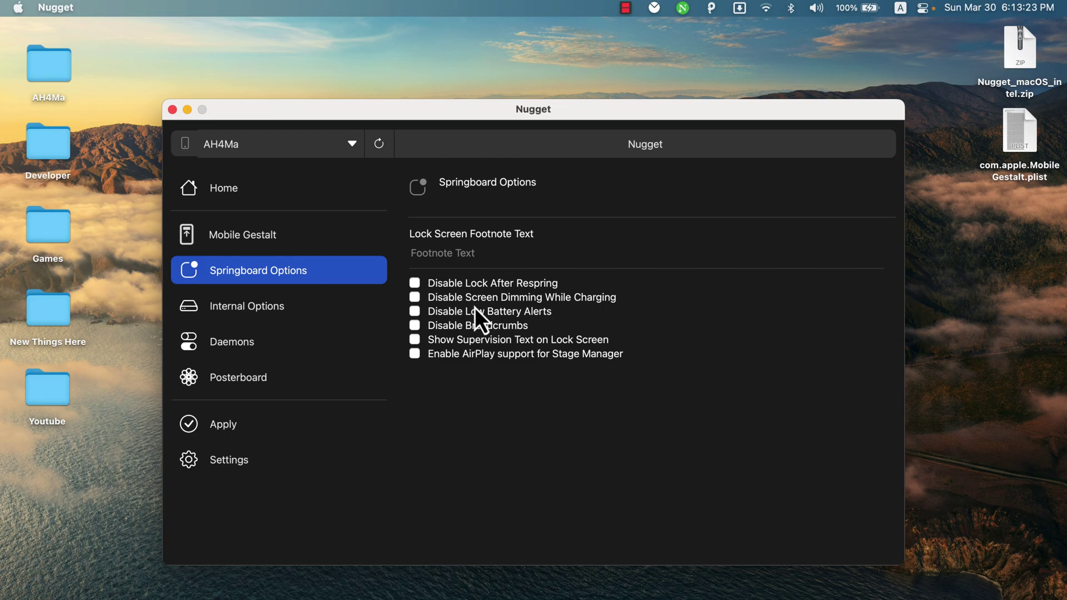
left_click(272, 305)
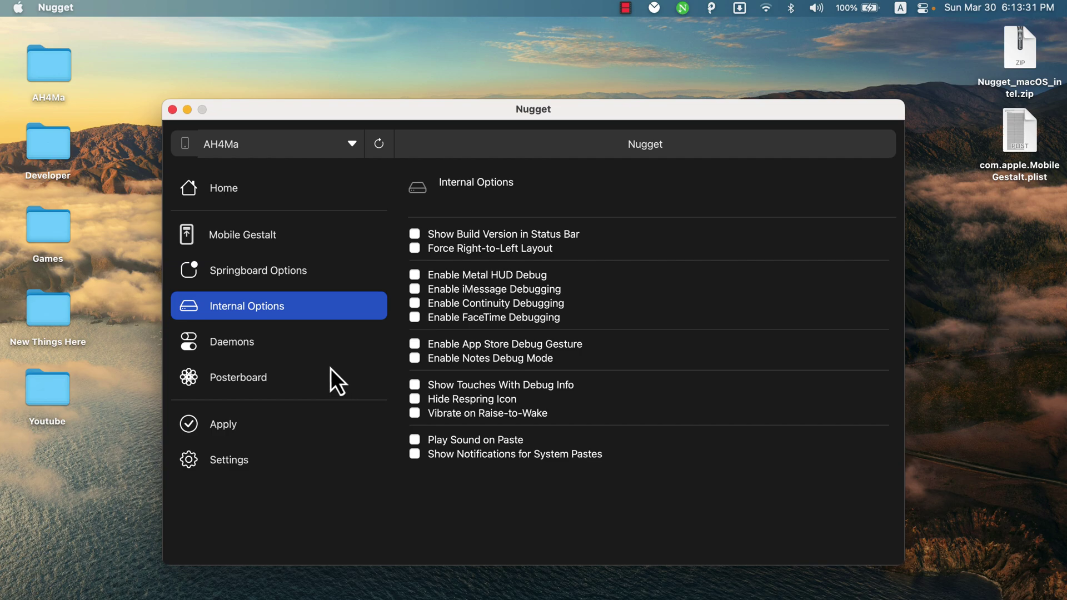
left_click(295, 355)
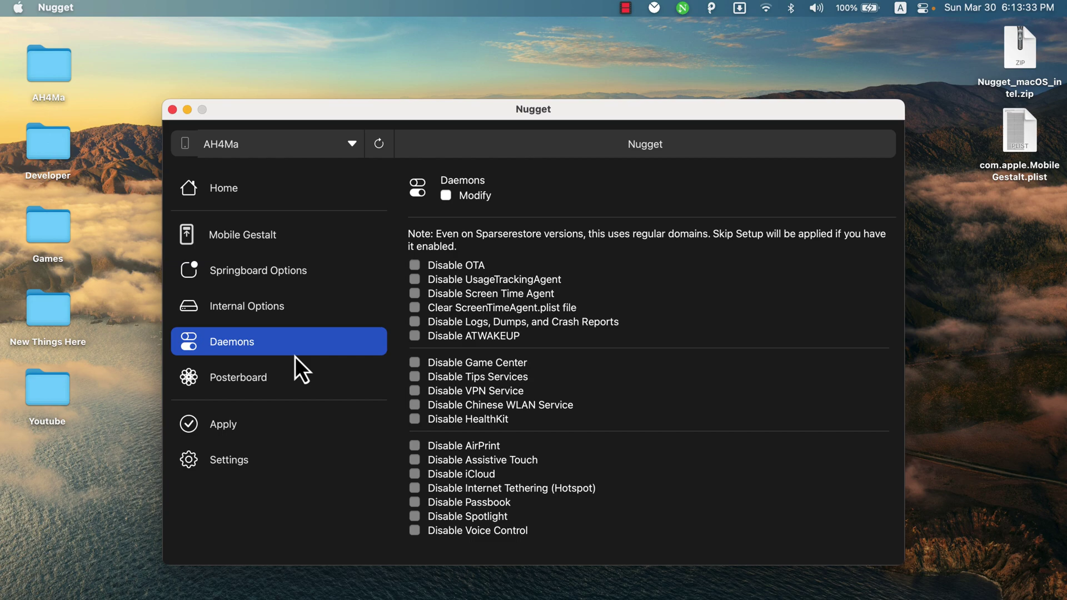
left_click(263, 371)
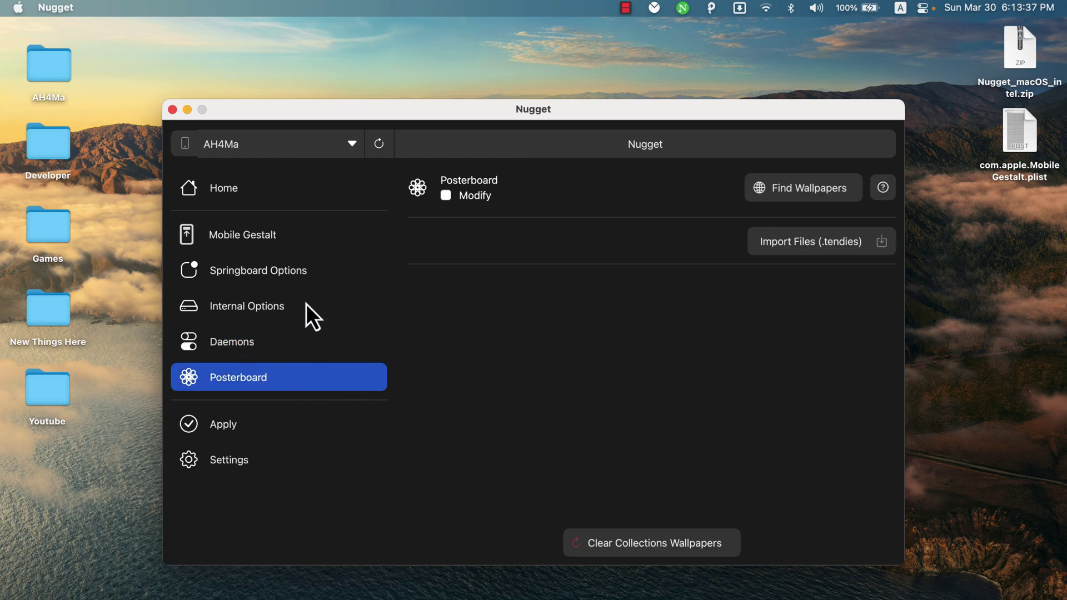
left_click(276, 238)
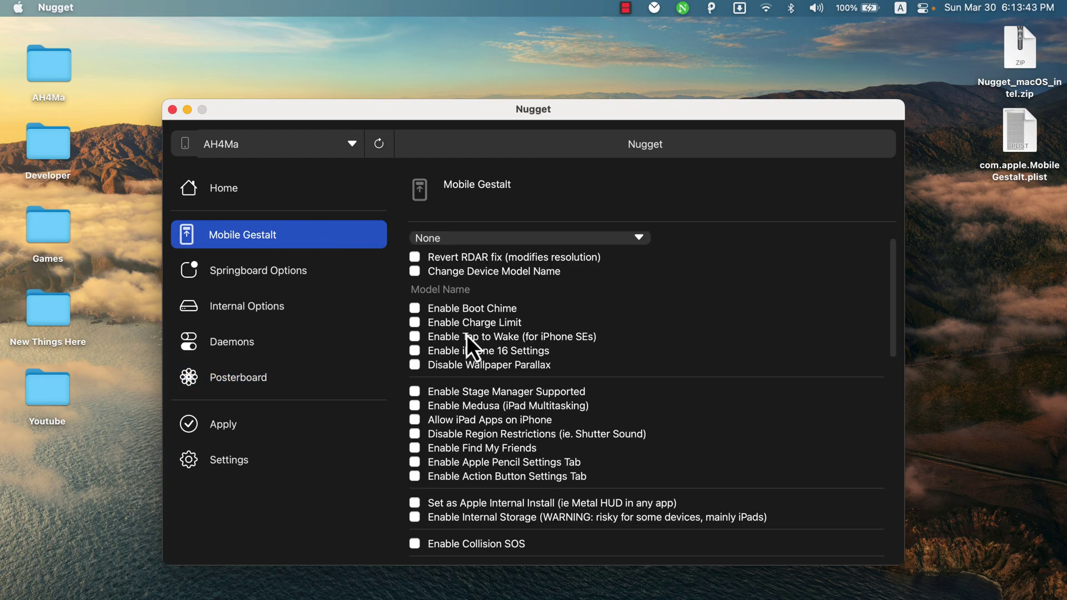
scroll(466, 335, "down", 10)
scroll(466, 336, "up", 8)
scroll(466, 336, "up", 3)
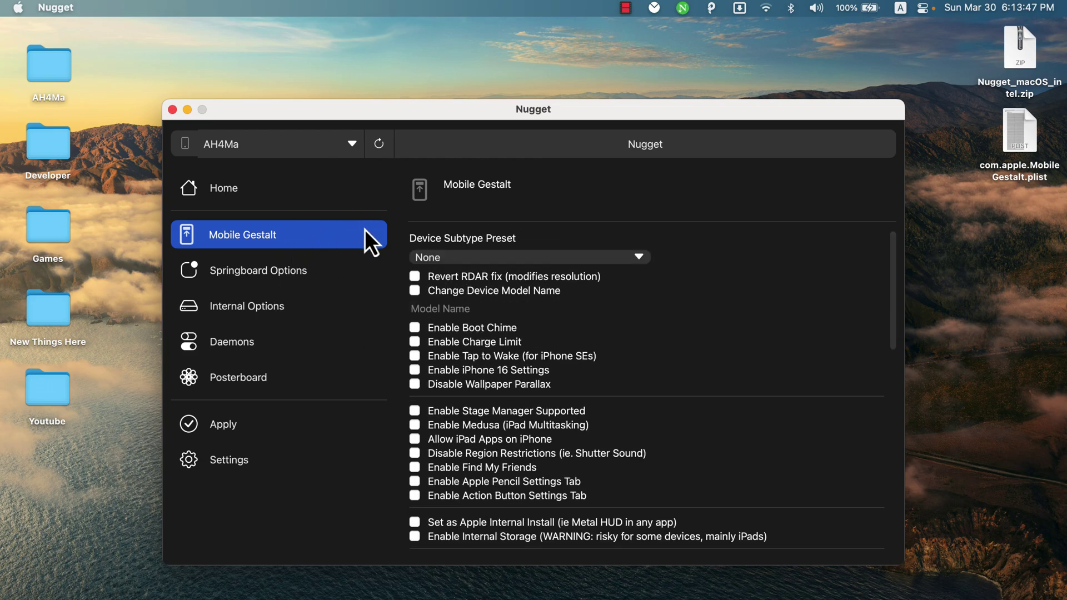
Pick 2556 (iPhone 14 Pro Dynamic Island) in the Device Subtype Preset list.
left_click(435, 258)
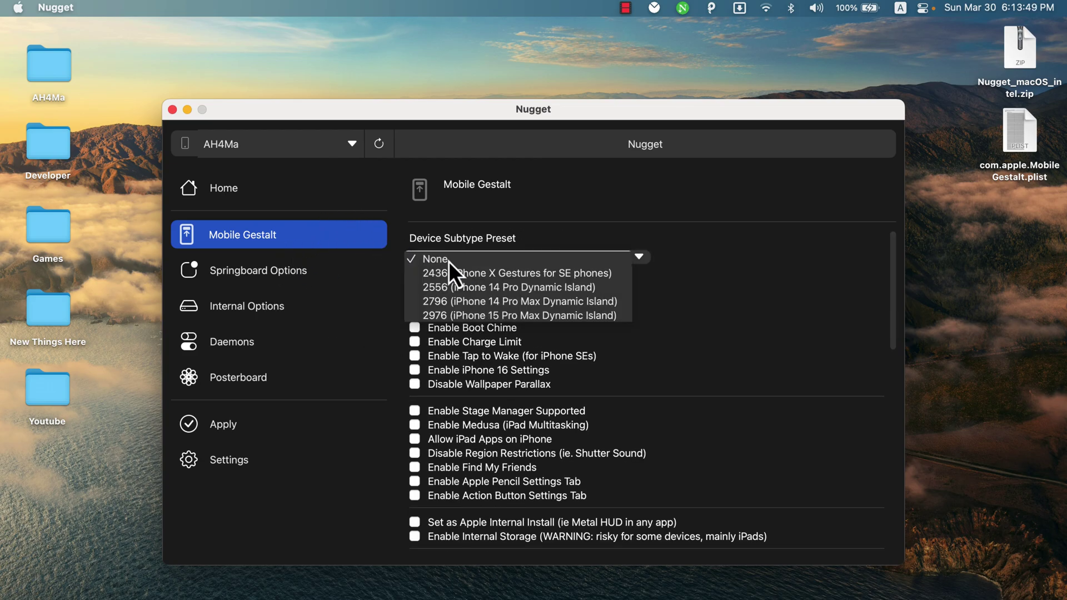
left_click(477, 288)
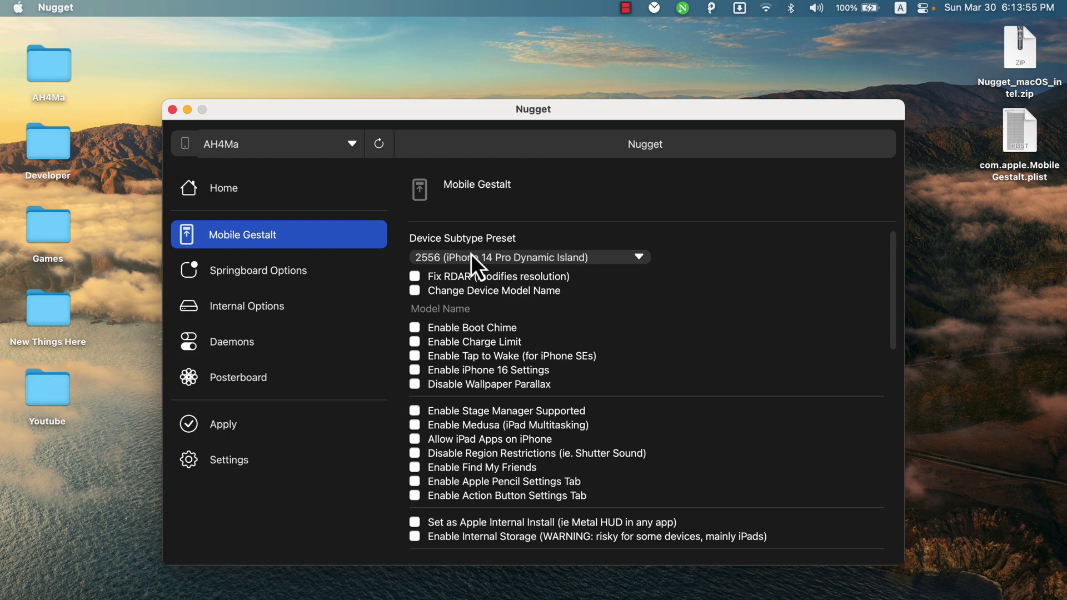
left_click(489, 257)
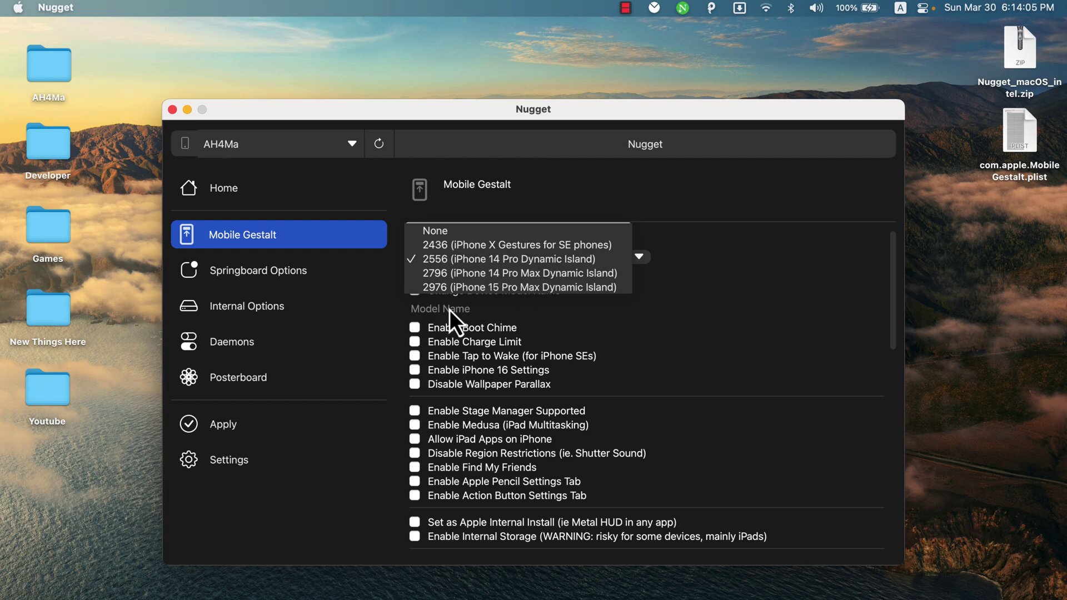
left_click(505, 260)
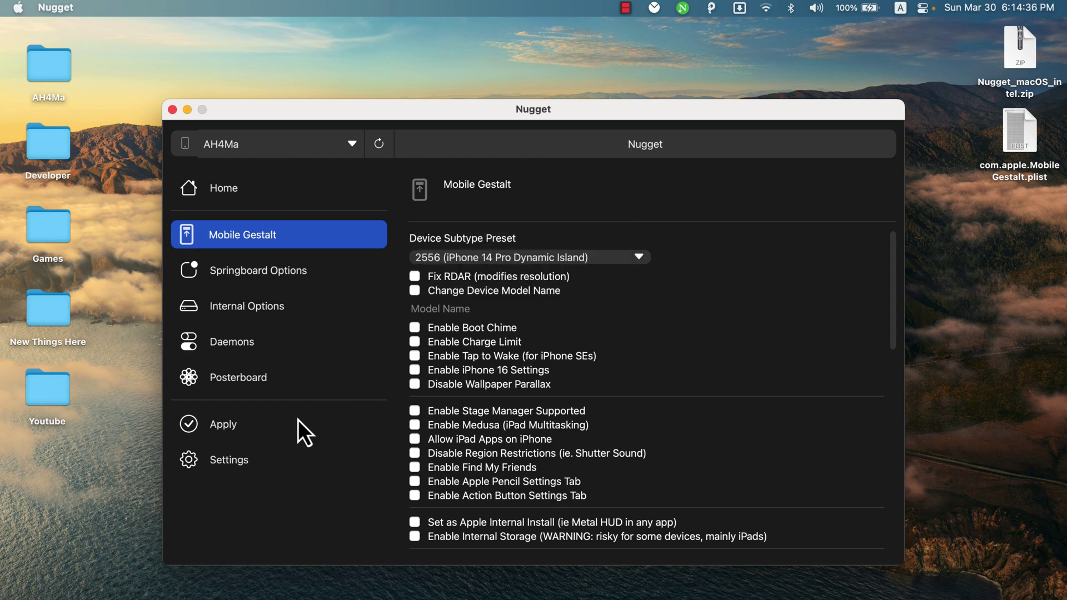
Apply the Mobile Gestalt changes to the iPhone and confirm the 'All done' restart message.
left_click(282, 432)
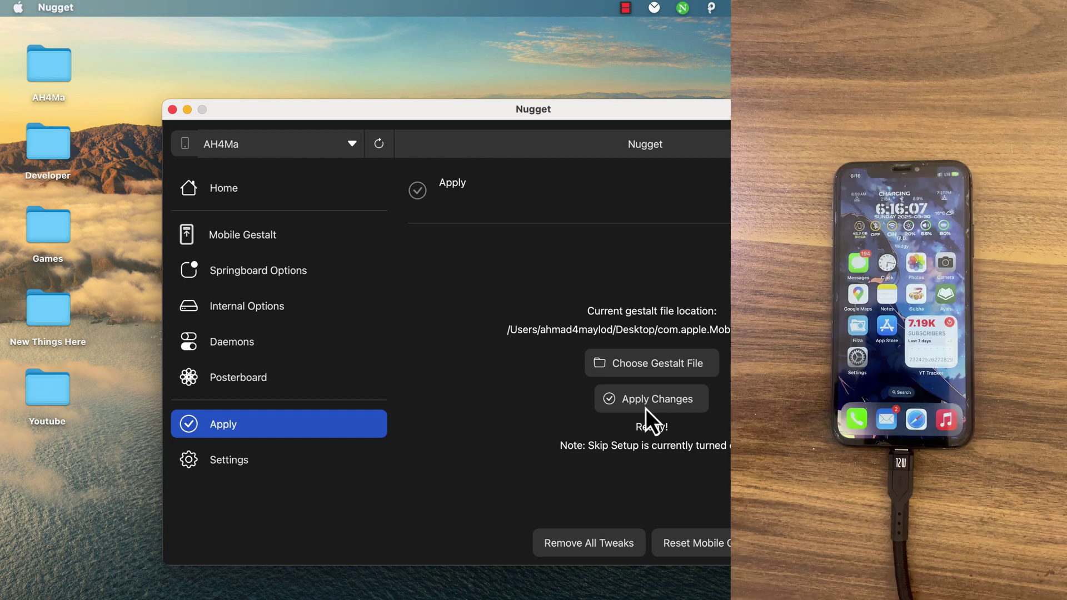
left_click(646, 409)
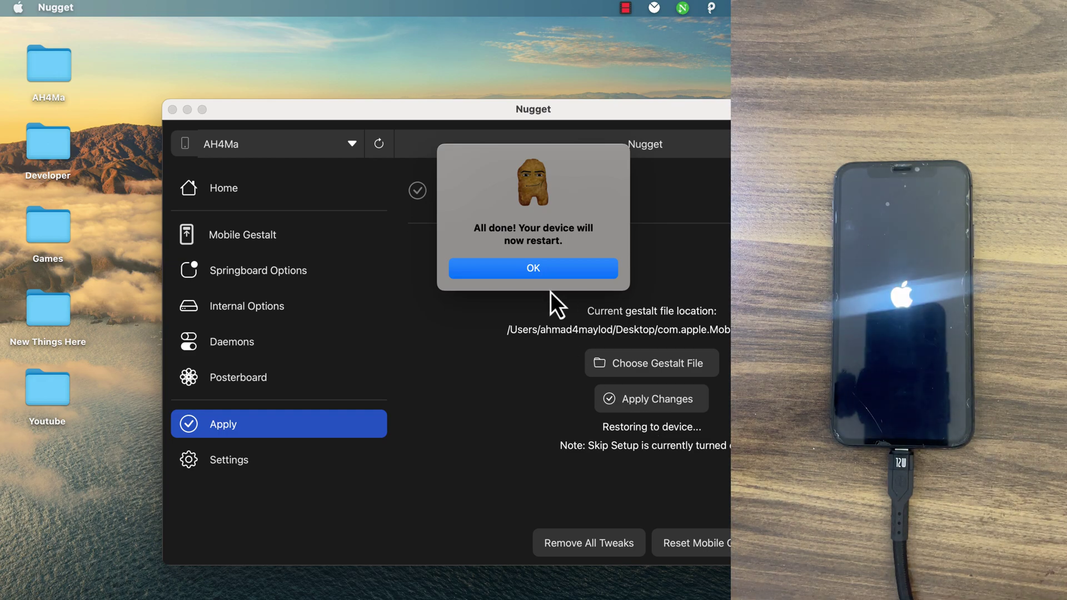
left_click(527, 269)
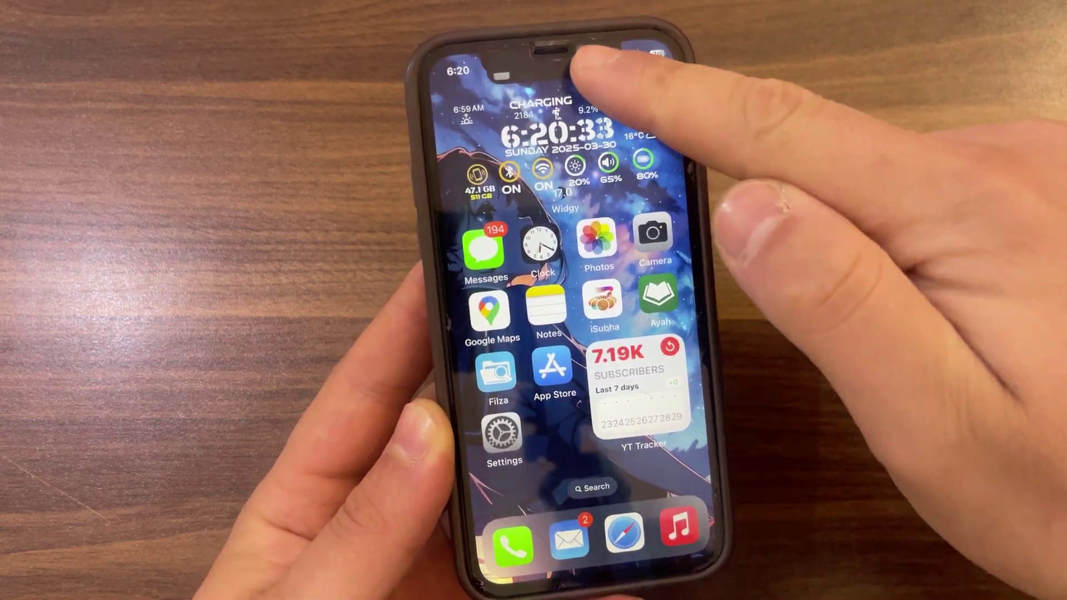
Pause audio from the Dynamic Island, open the running timer in Clock, then return home.
left_click(645, 67)
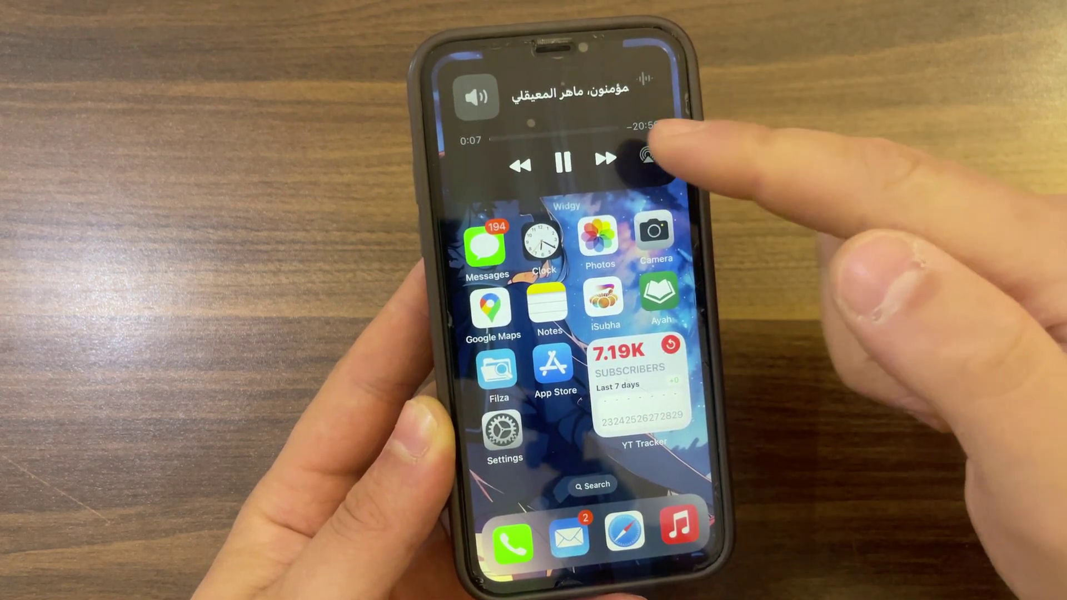
left_click(563, 162)
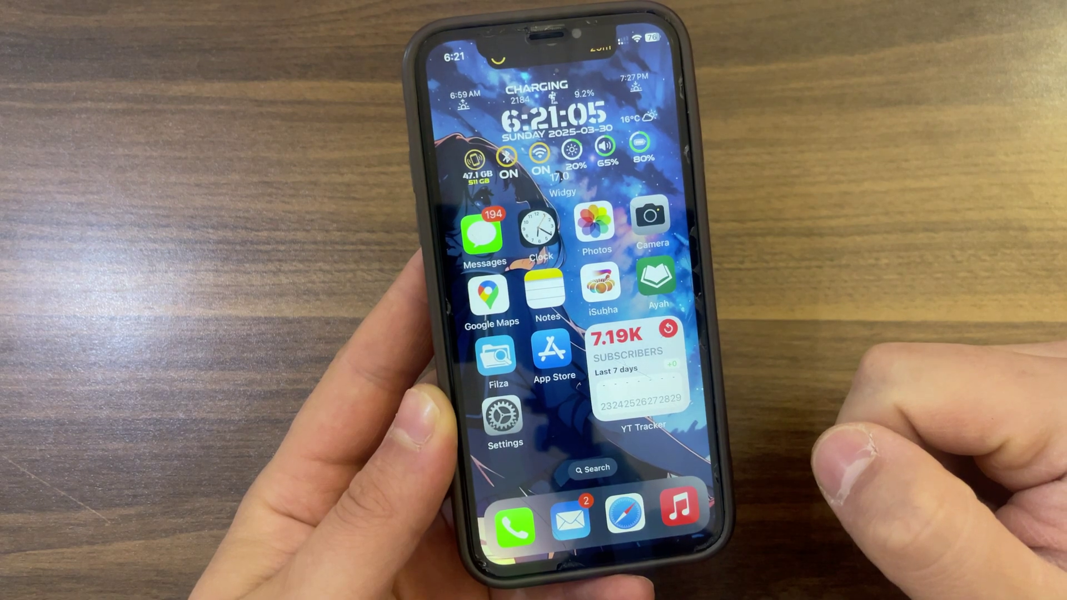
left_click(531, 56)
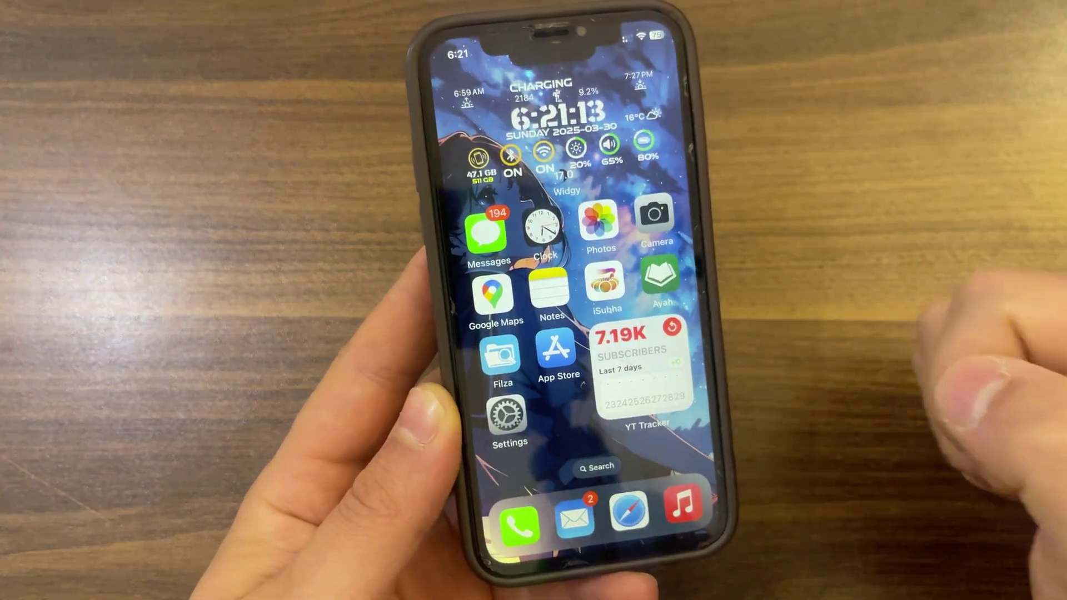
left_click(543, 230)
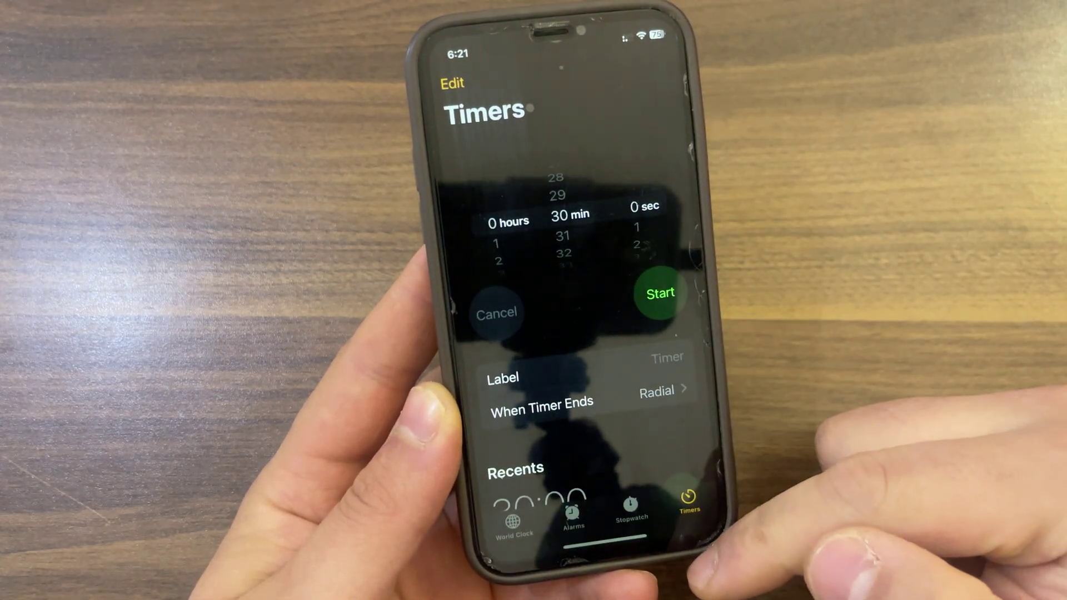
left_click_drag(604, 542, 601, 361)
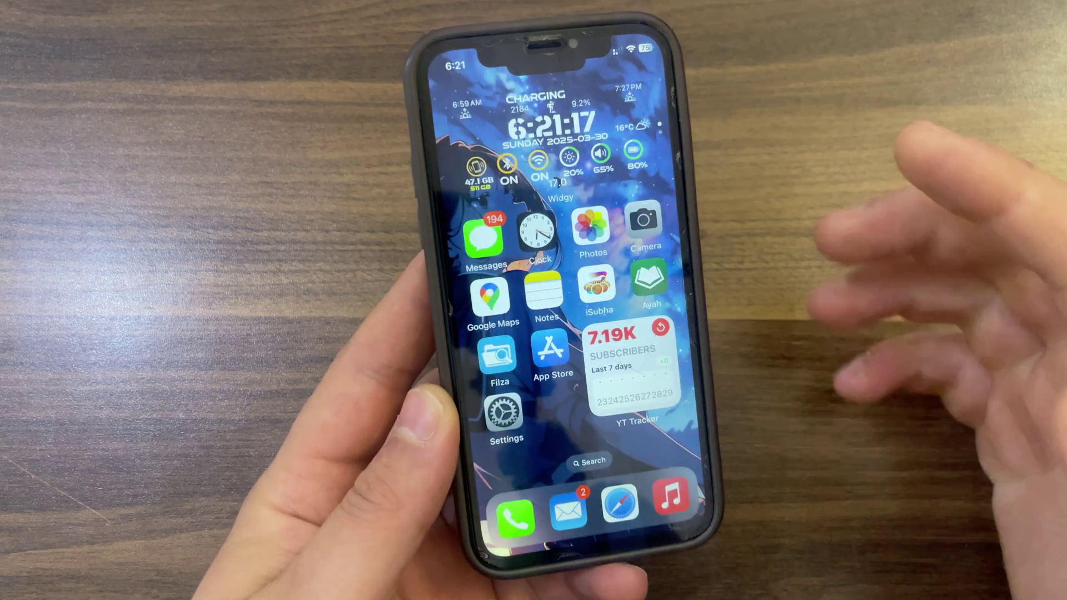